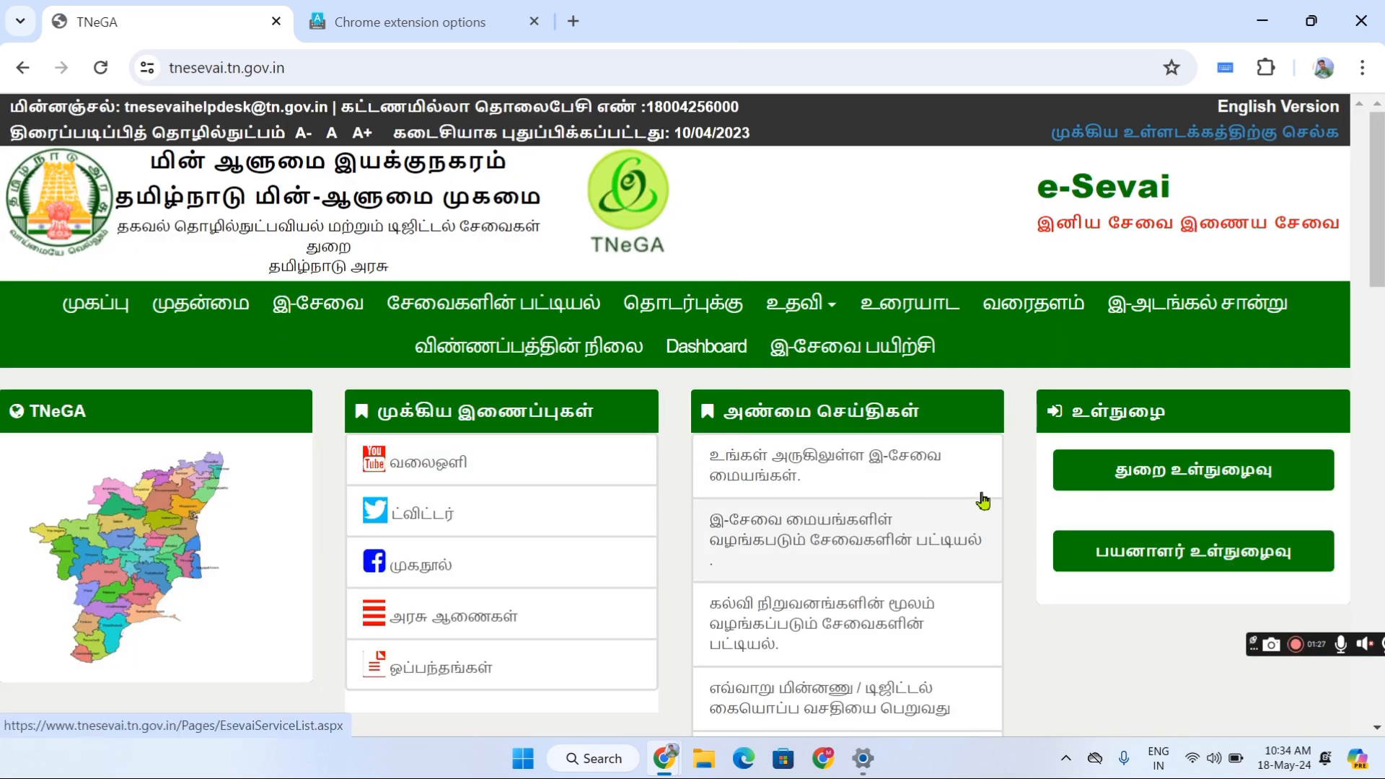
# Step: Sign in through the department staff login, entering the displayed captcha code
pyautogui.click(1092, 483)
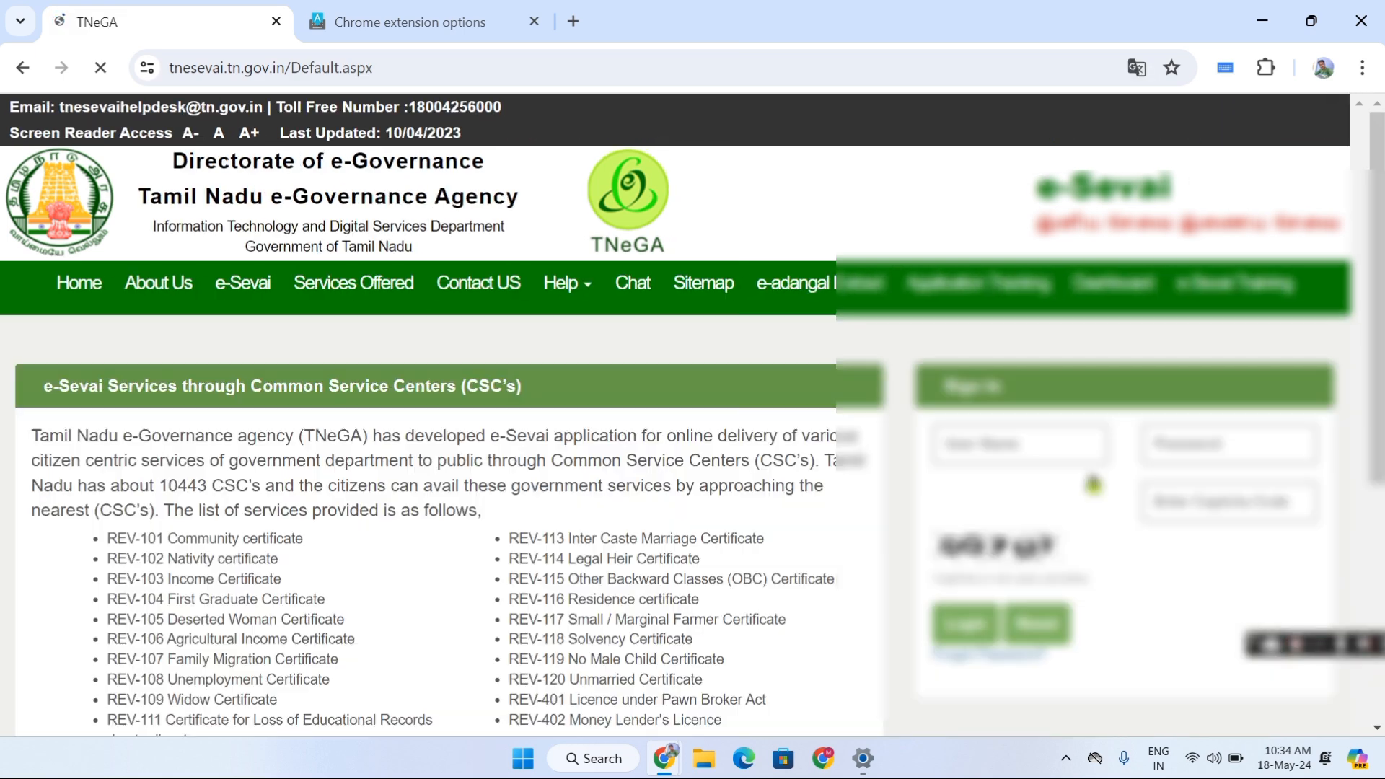
pyautogui.click(1188, 510)
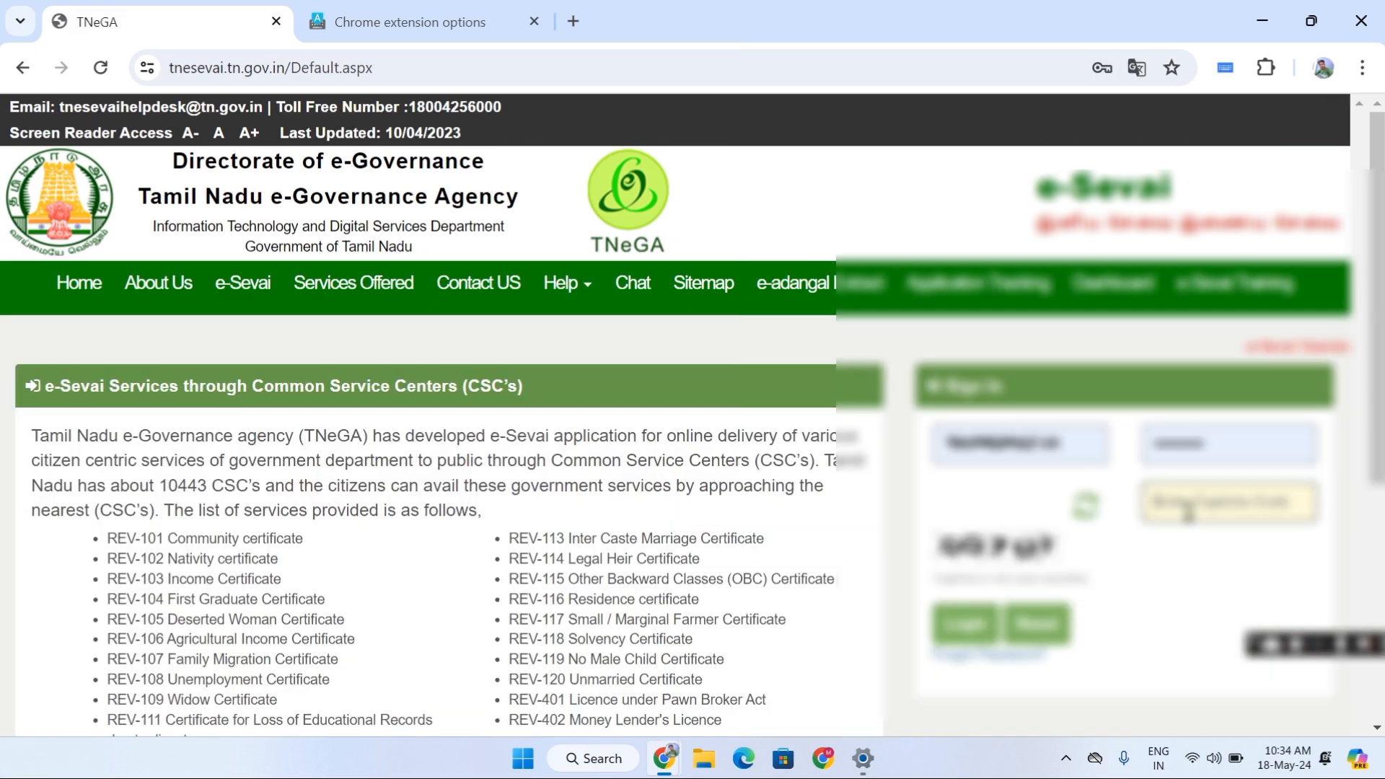
pyautogui.write('uq')
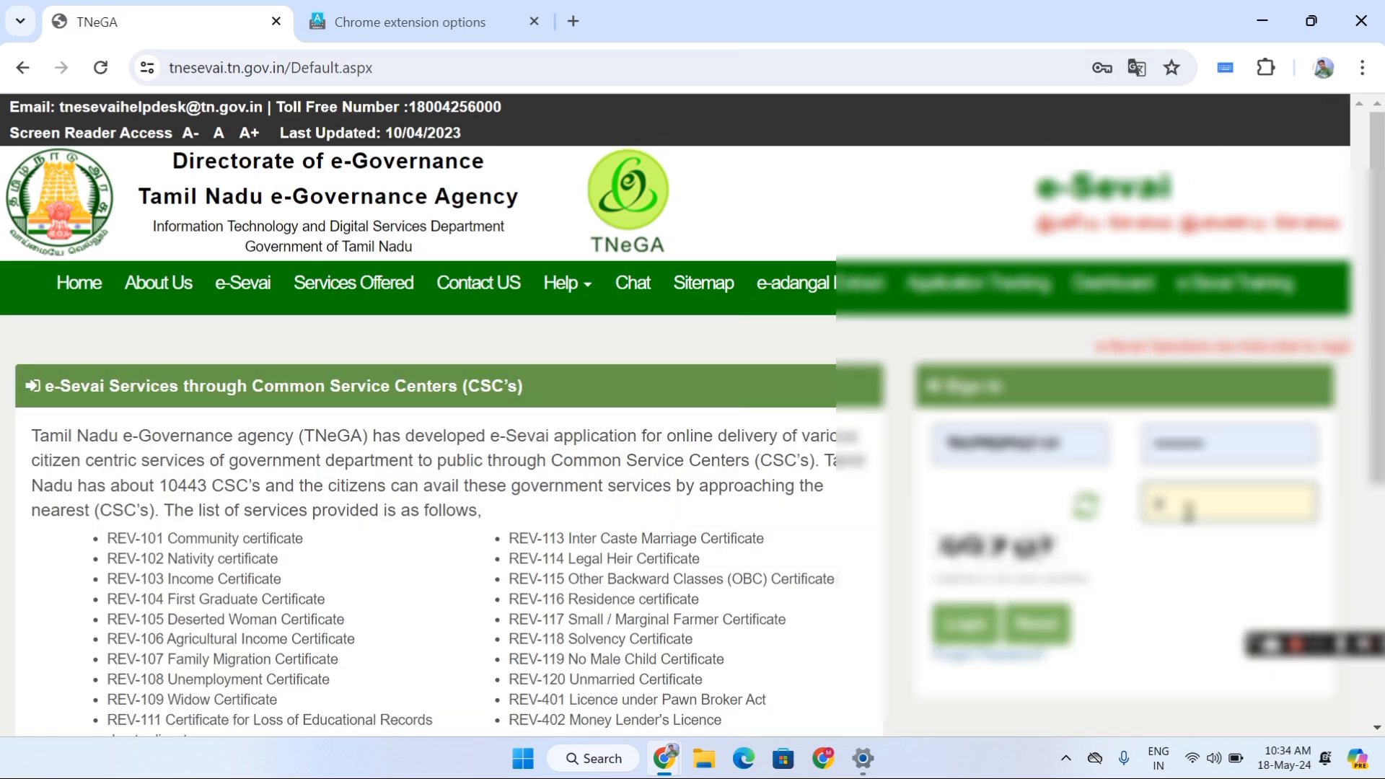
pyautogui.write('7u')
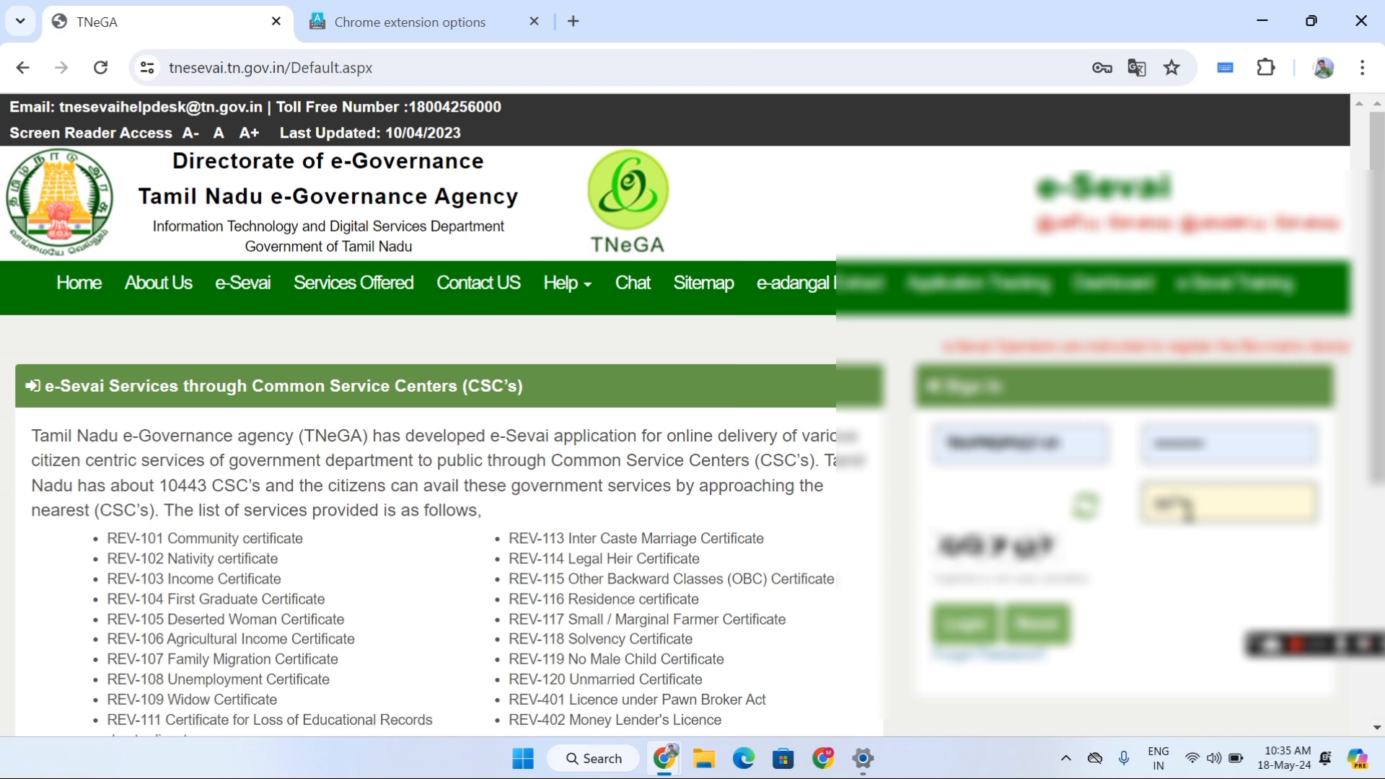
pyautogui.click(945, 629)
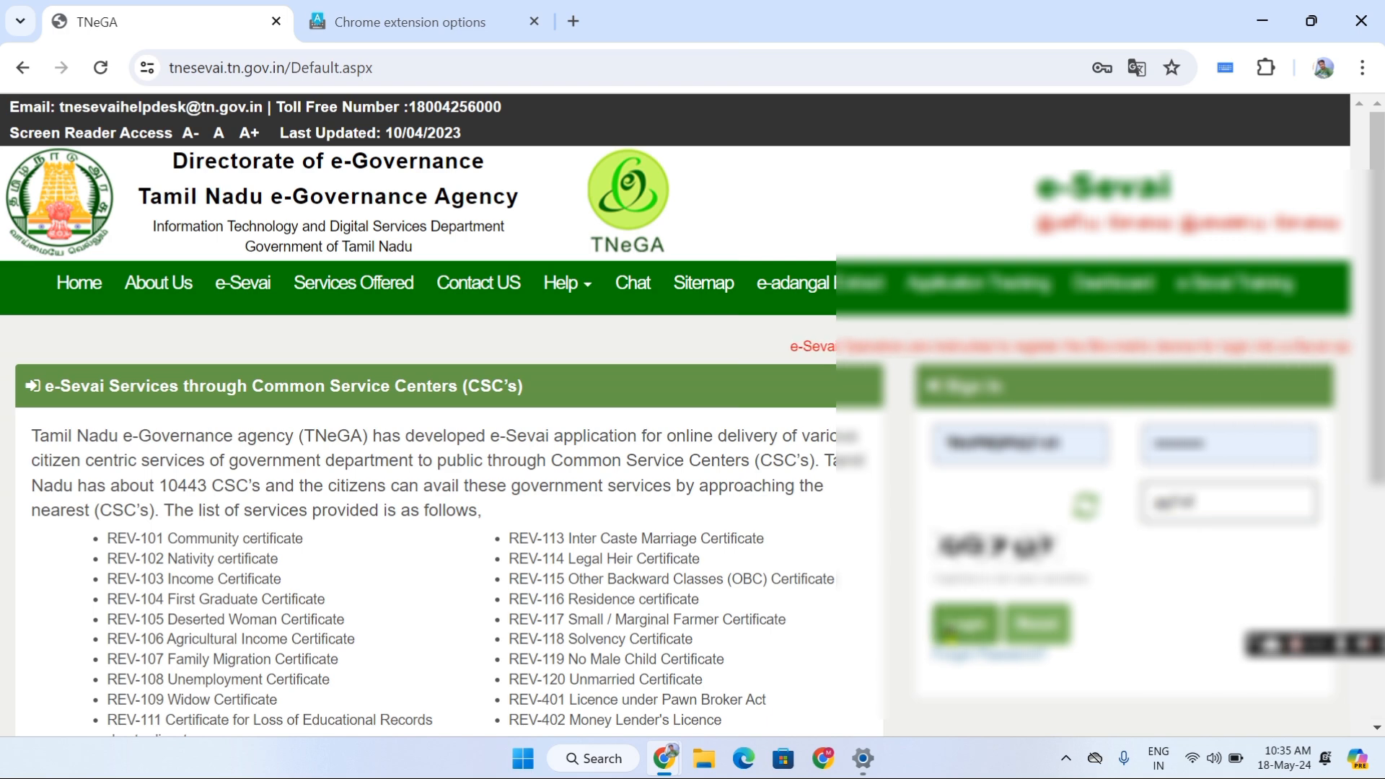
# Step: Open the Revenue Department certificate list from the Department Wise services
pyautogui.scroll(-7, 945, 629)
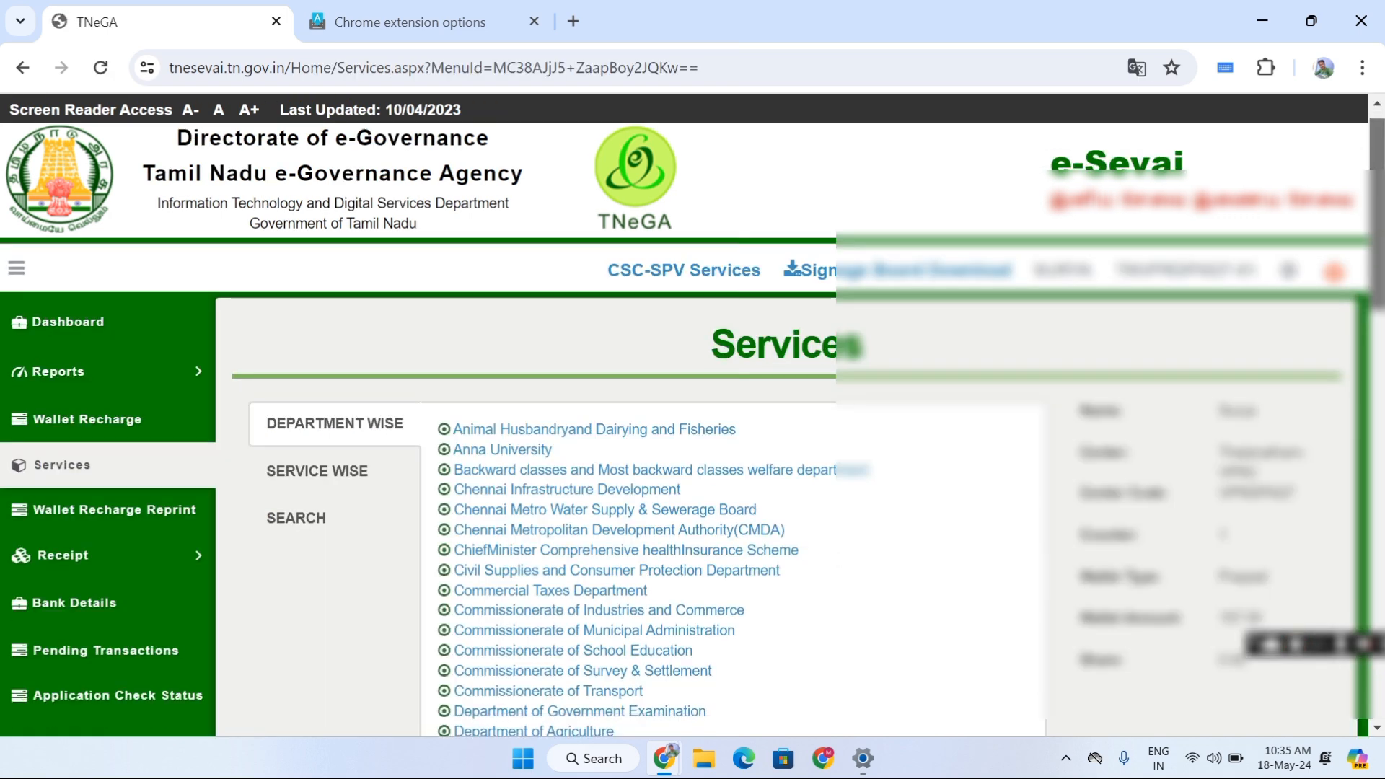
pyautogui.scroll(-3, 691, 482)
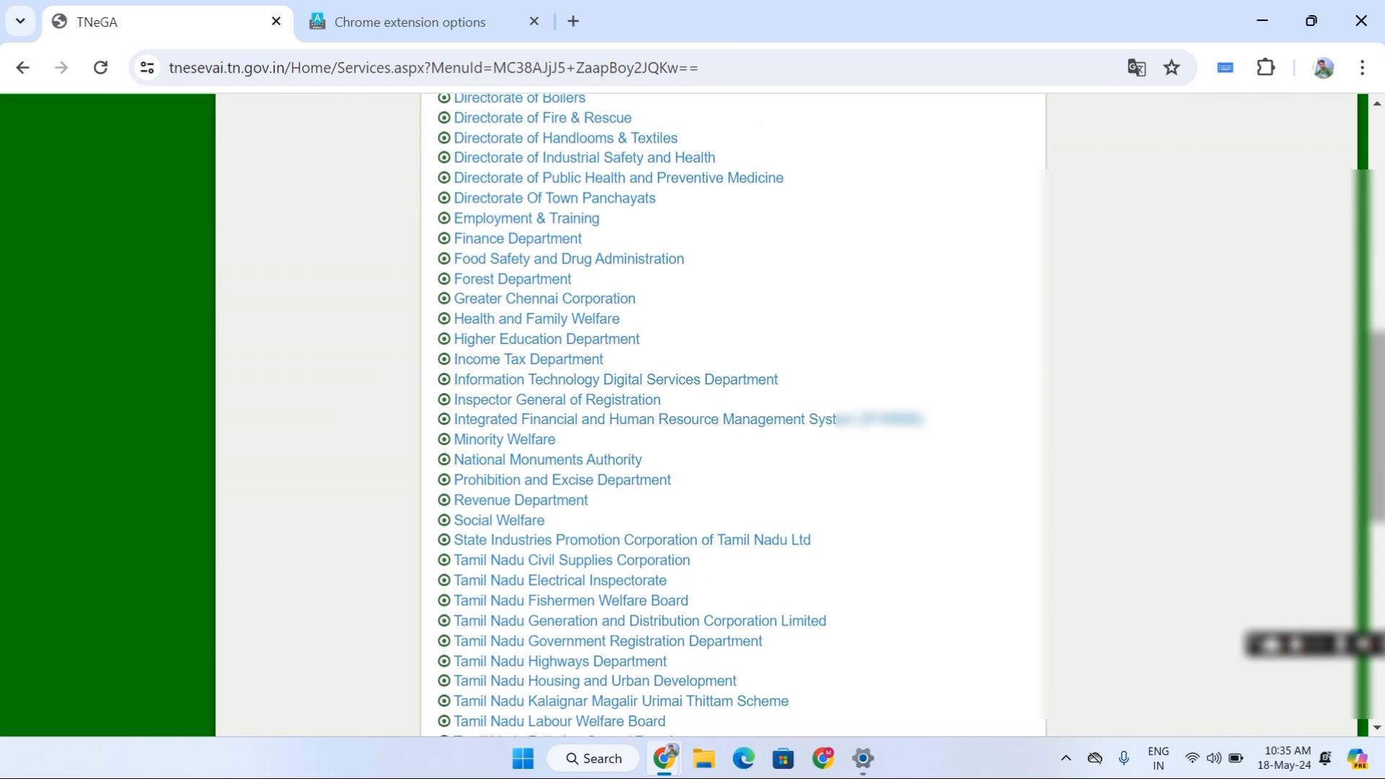
pyautogui.click(555, 509)
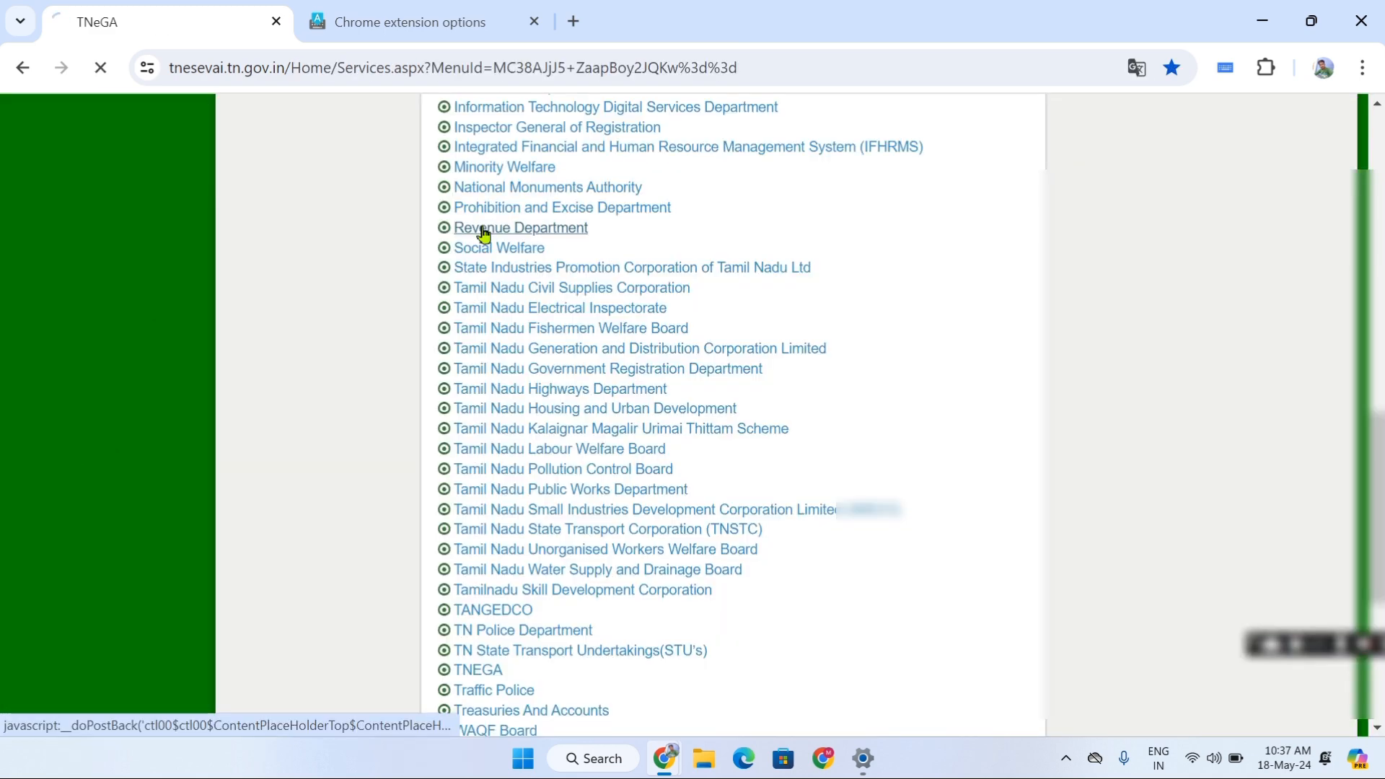
pyautogui.click(482, 229)
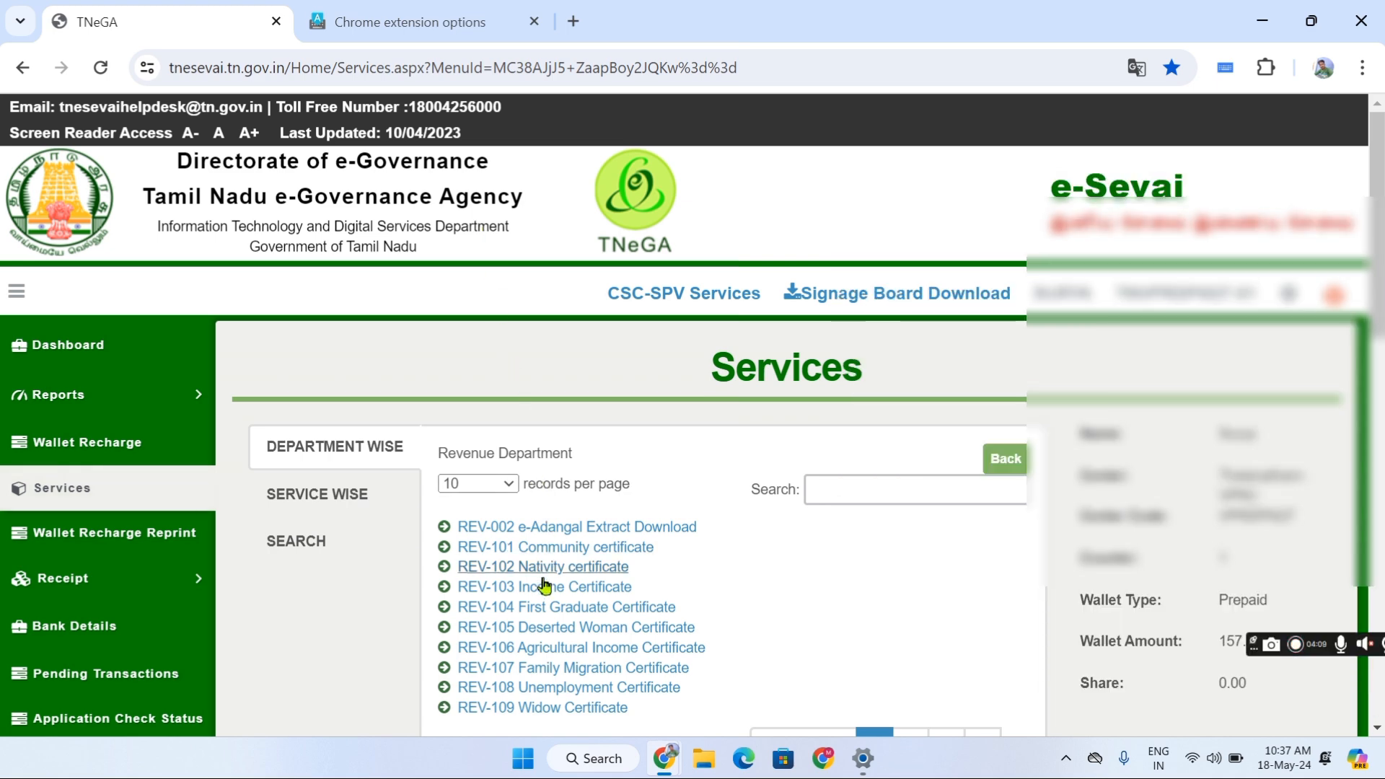
# Step: Start the REV-104 First Graduate Certificate service and enter the applicant's Aadhaar number
pyautogui.click(546, 609)
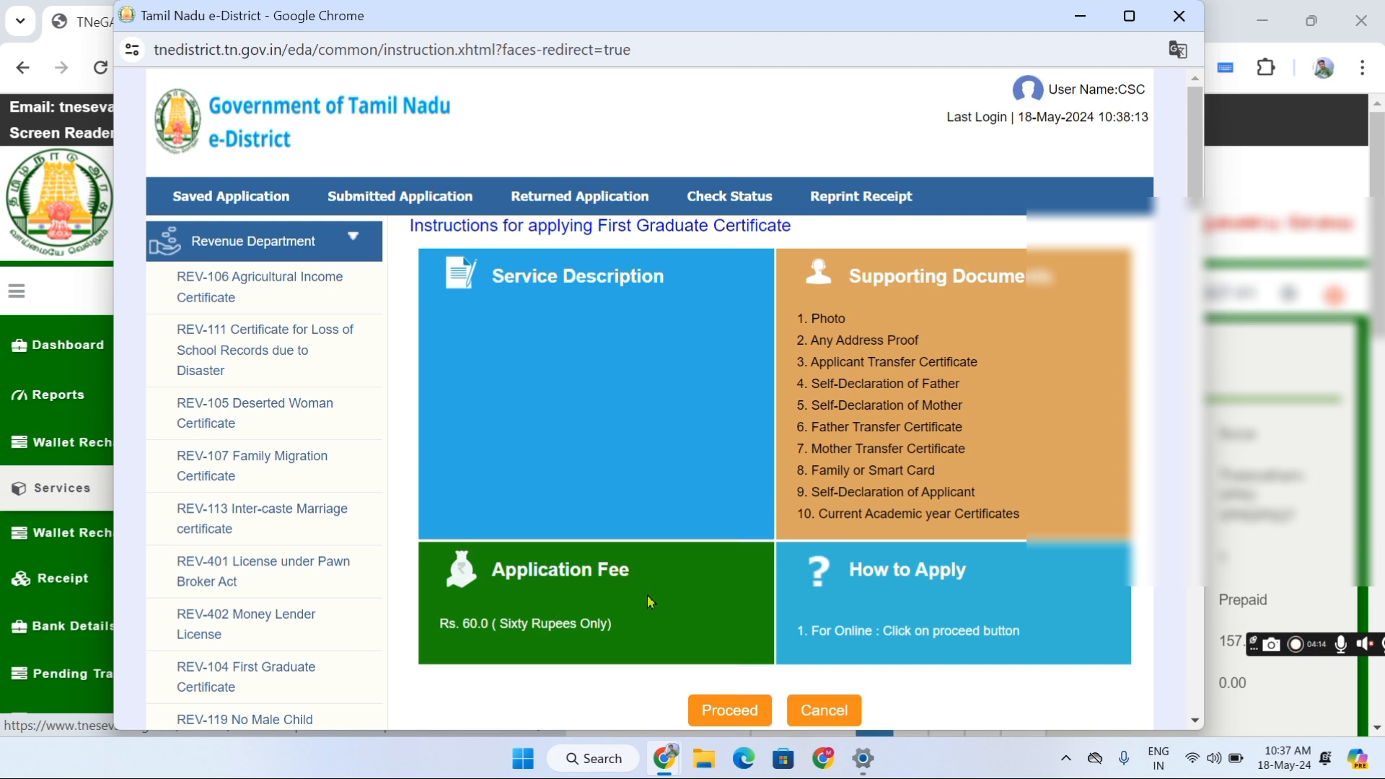
pyautogui.click(720, 710)
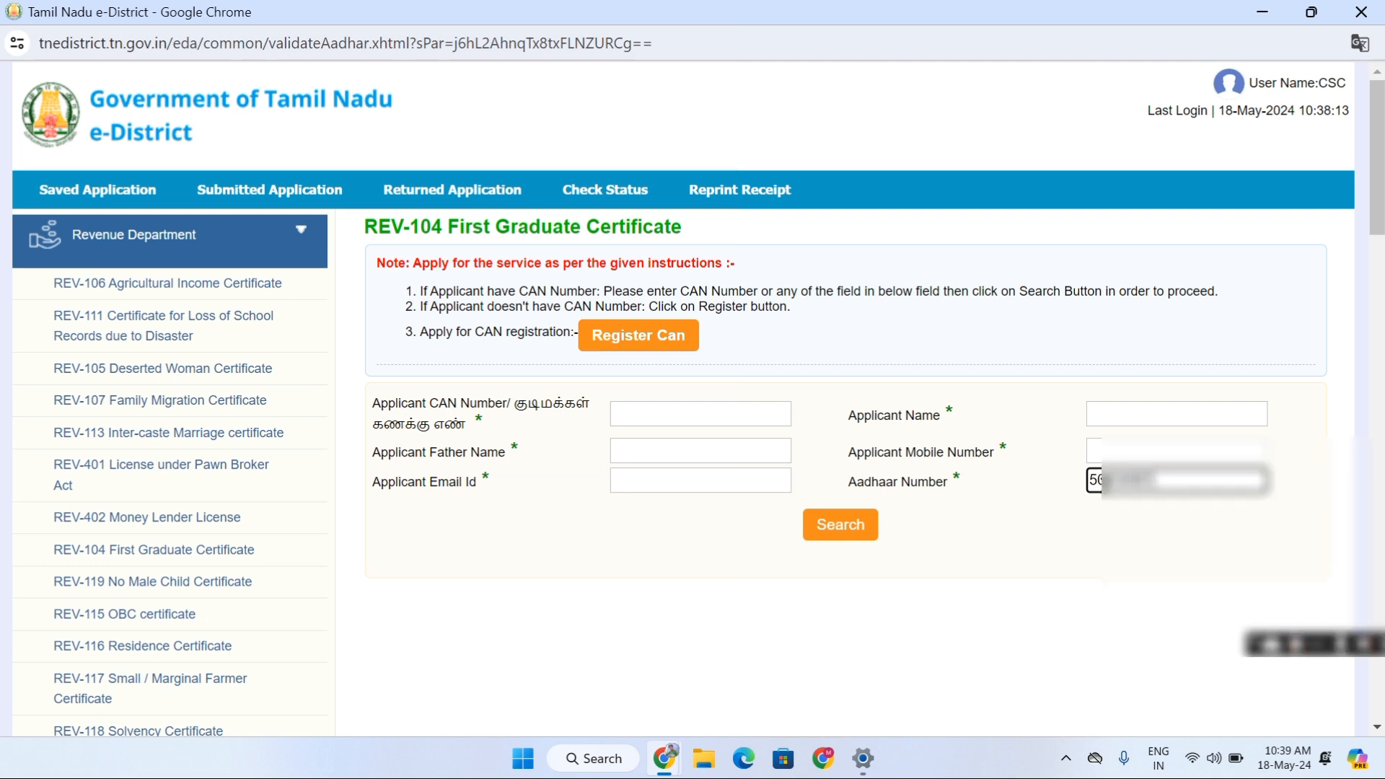
pyautogui.write('•••••')
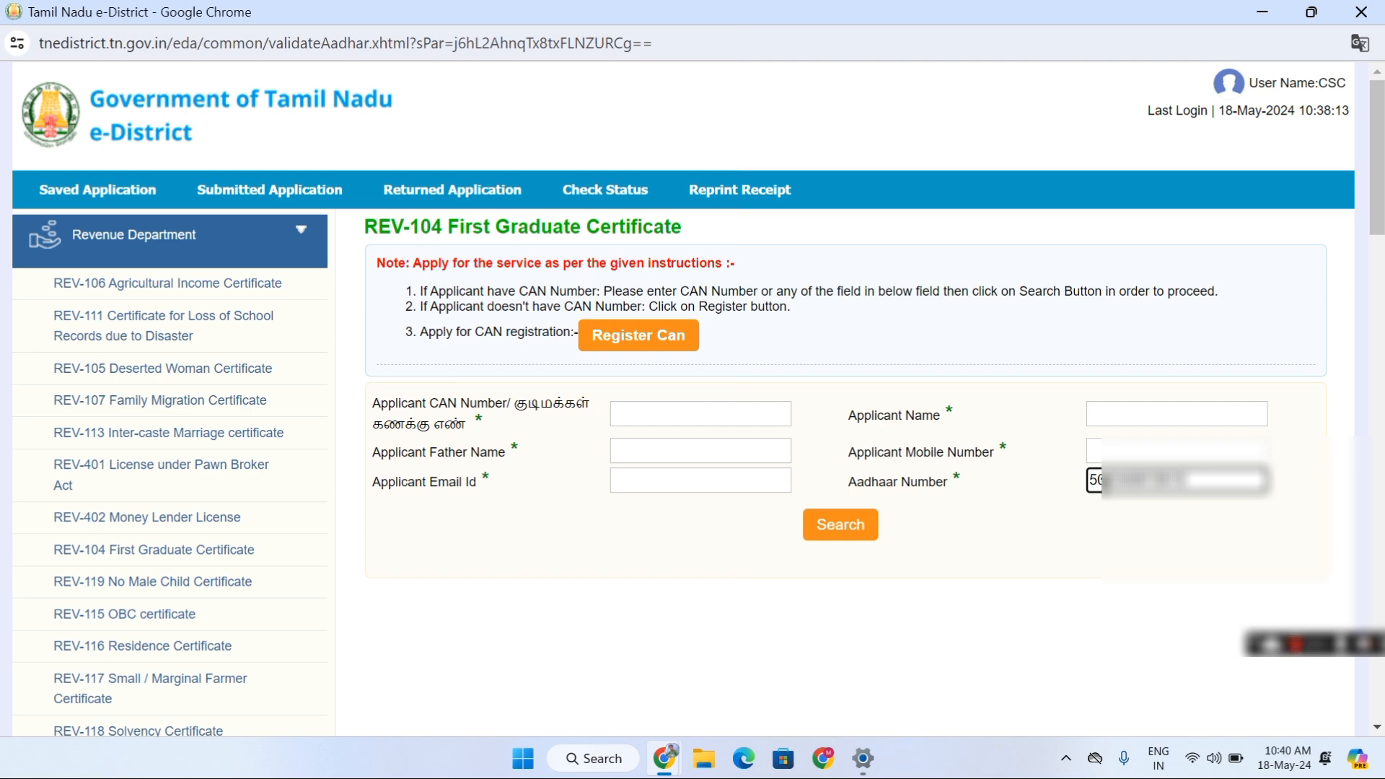
# Step: Search by Aadhaar, pick the applicant's CAN record, and proceed to the application form
pyautogui.click(860, 535)
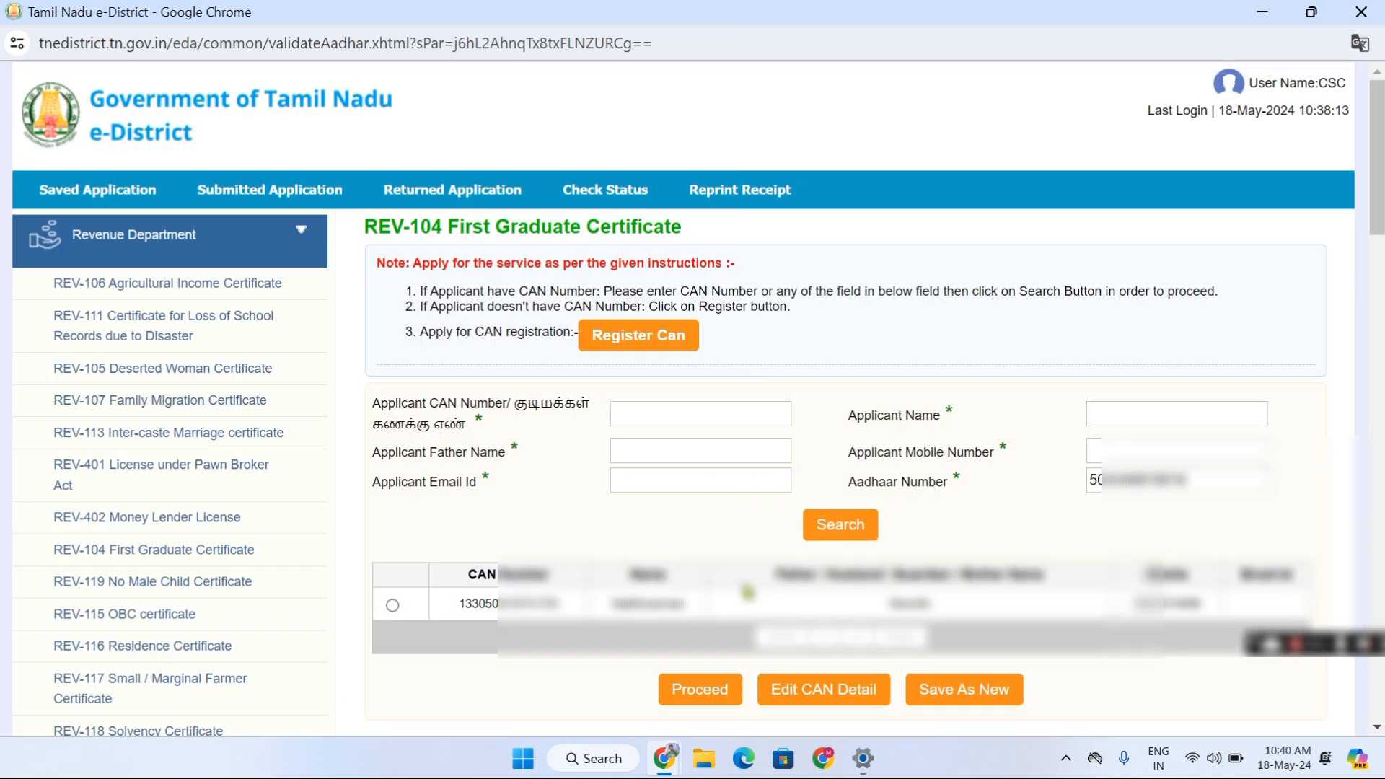
pyautogui.click(392, 606)
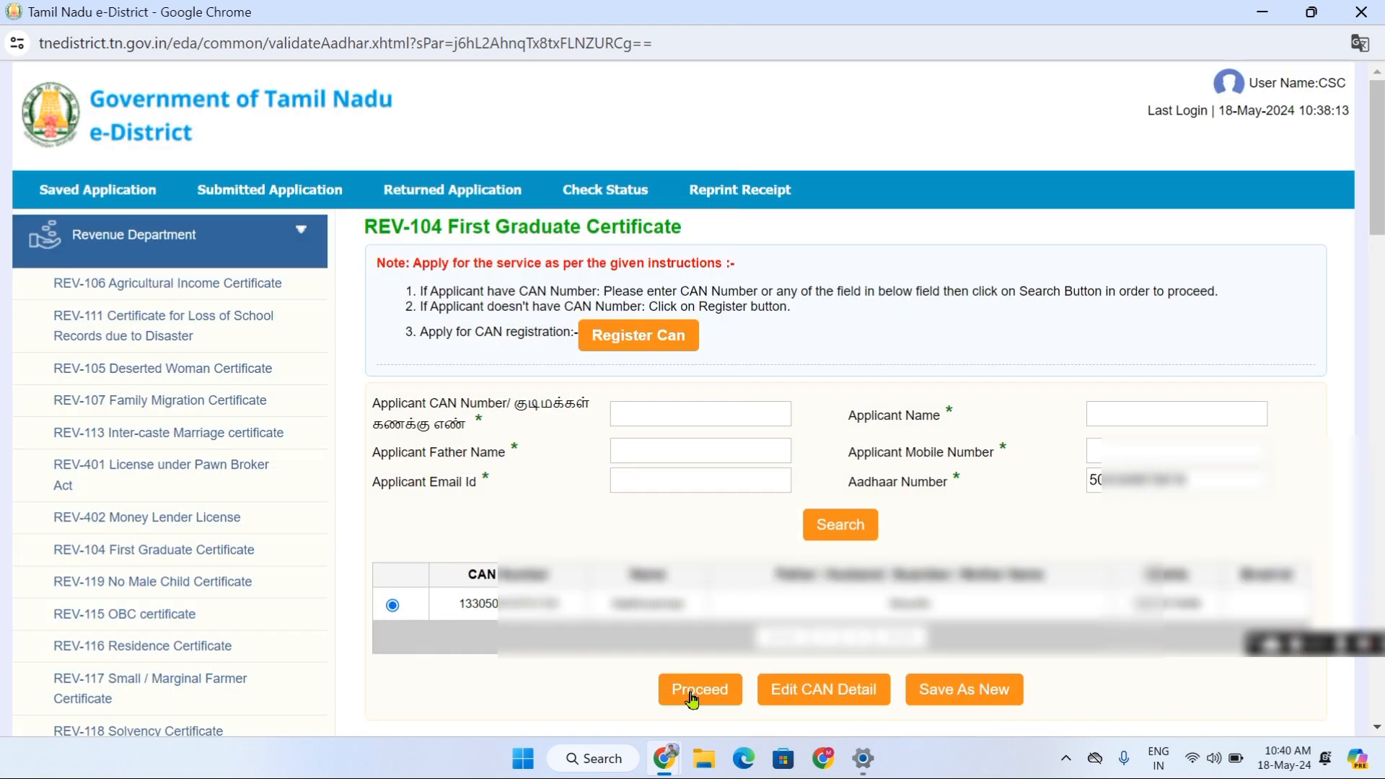
pyautogui.click(693, 692)
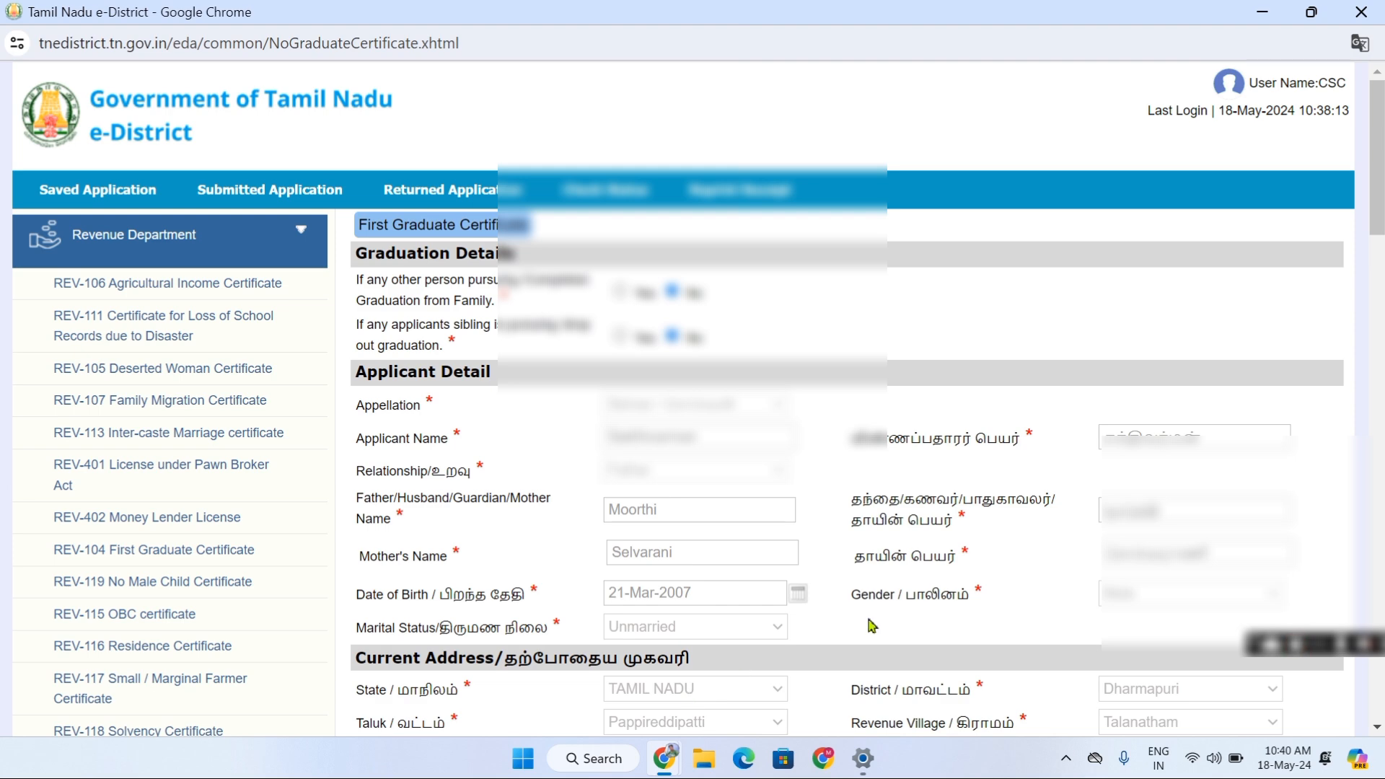
# Step: Add the father's name and age, with qualification Non literate and status alive, to the family table
pyautogui.moveTo(1376, 222); pyautogui.dragTo(1378, 440)
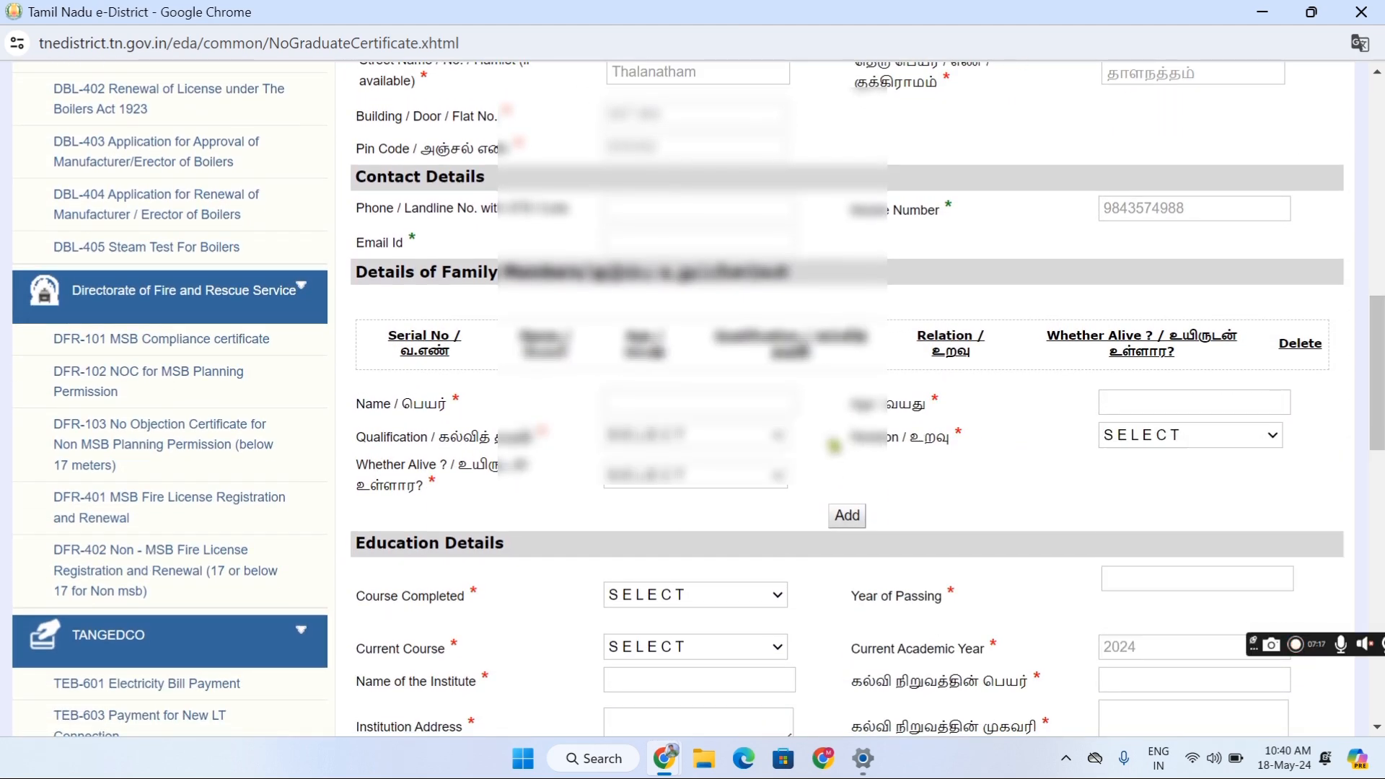
pyautogui.click(764, 411)
pyautogui.write('moorthi')
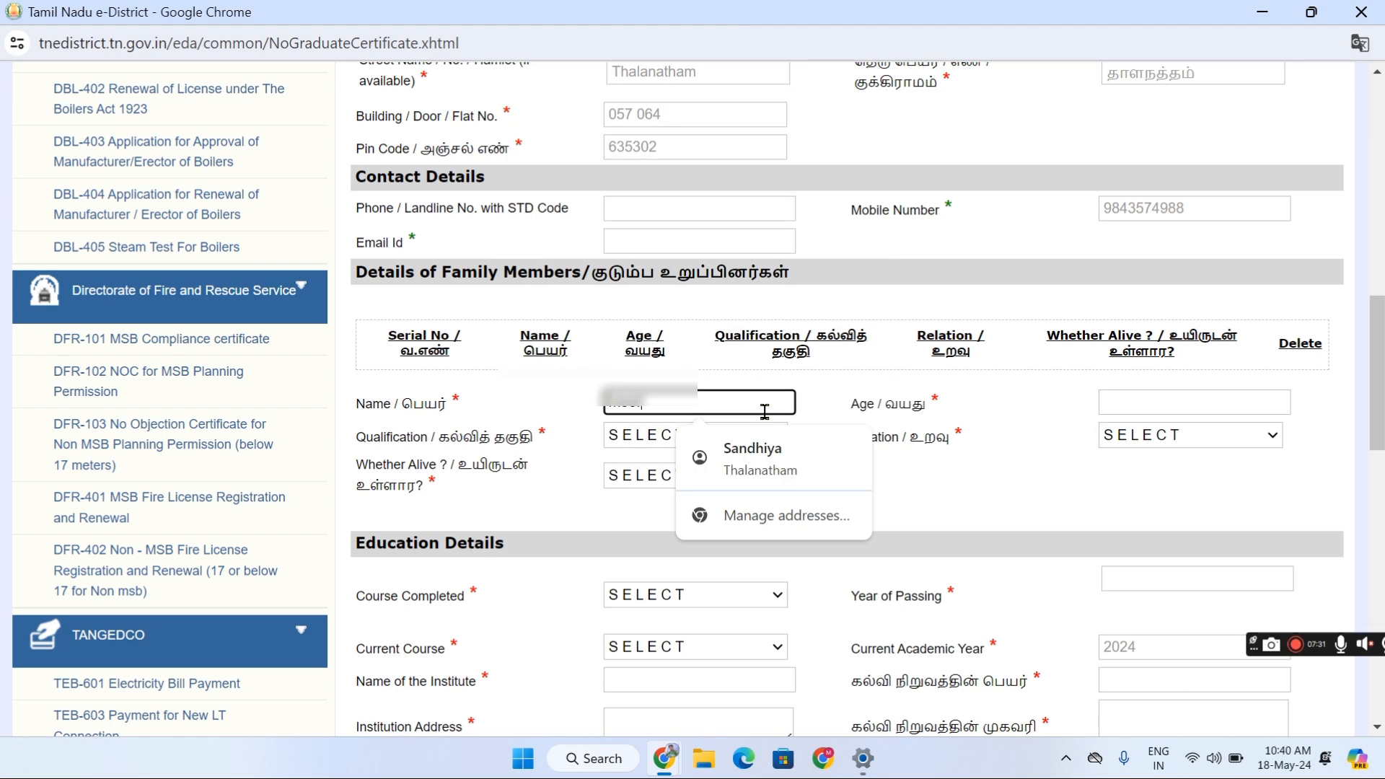
pyautogui.click(1145, 408)
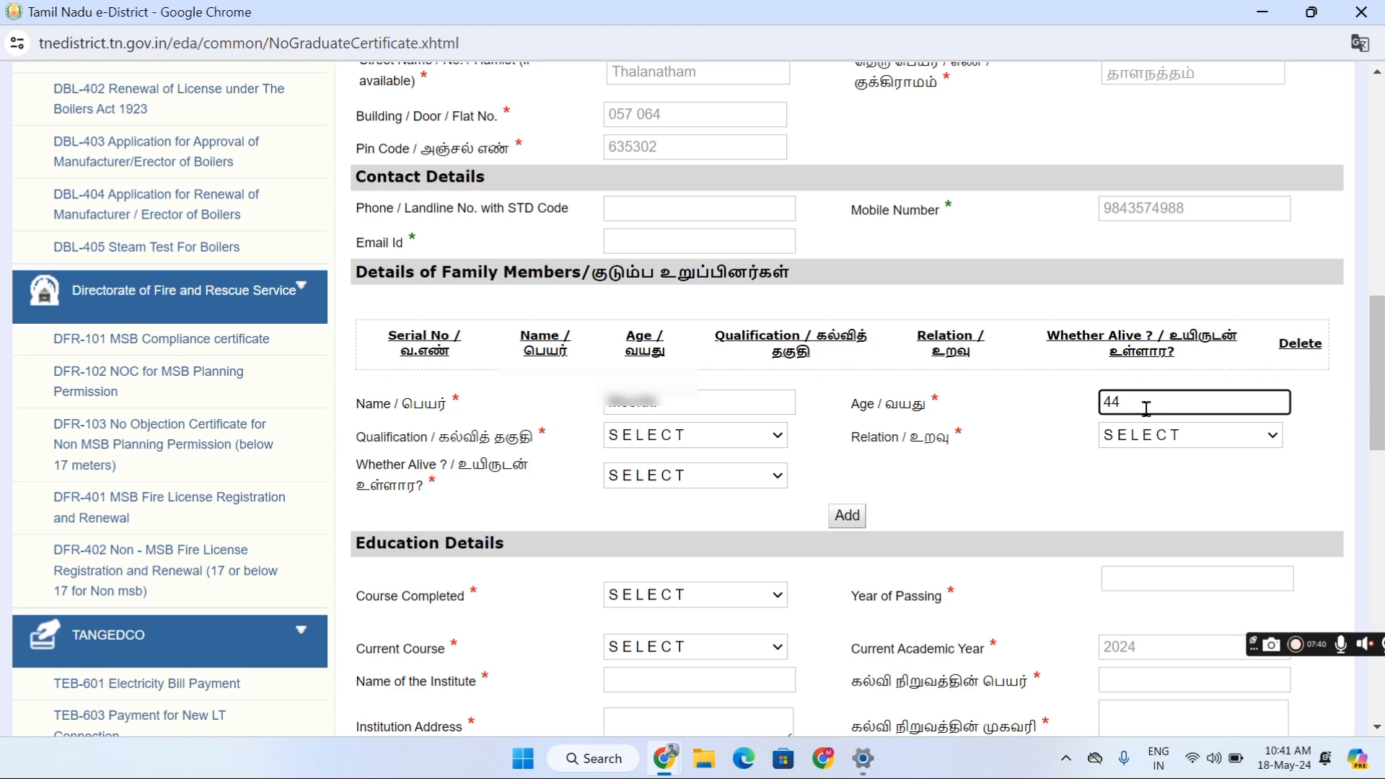
pyautogui.click(766, 448)
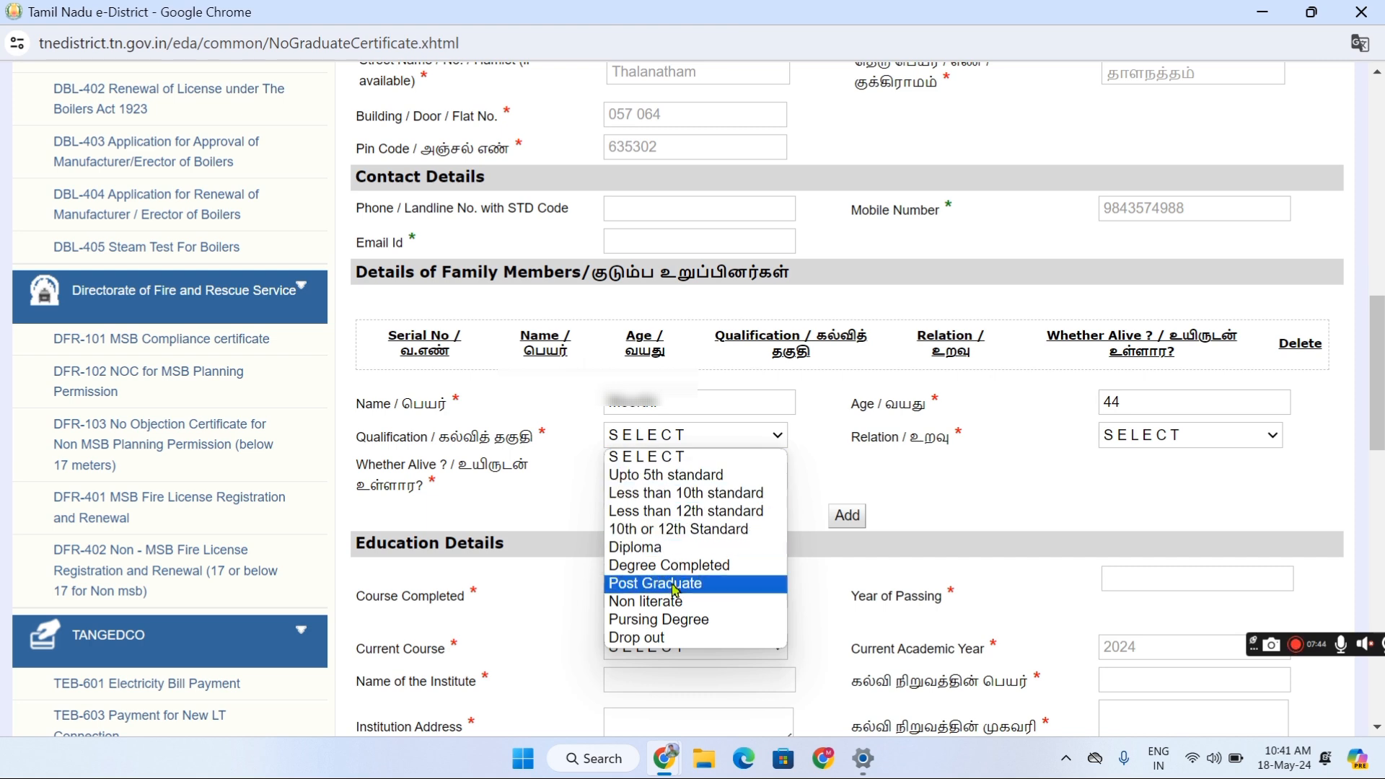
pyautogui.click(674, 602)
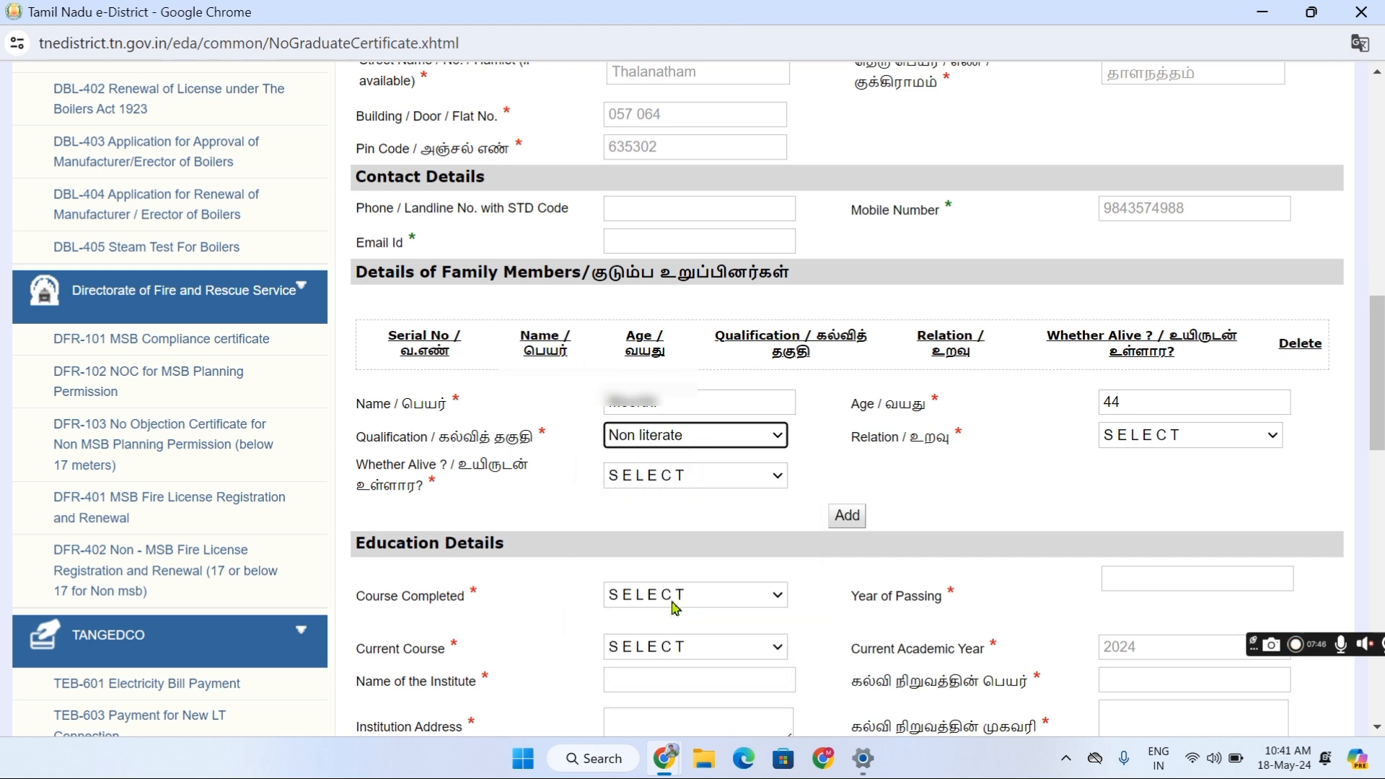
pyautogui.click(1154, 440)
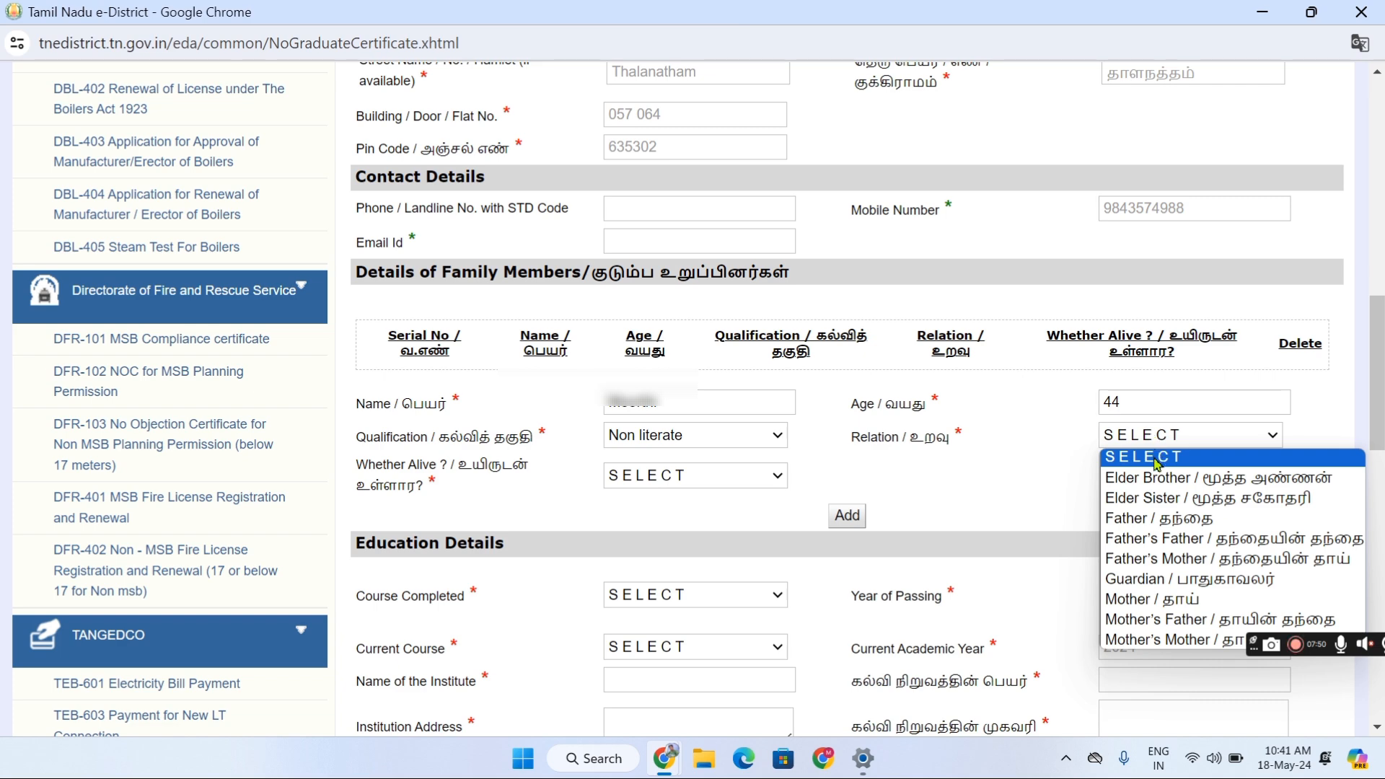
pyautogui.click(1167, 518)
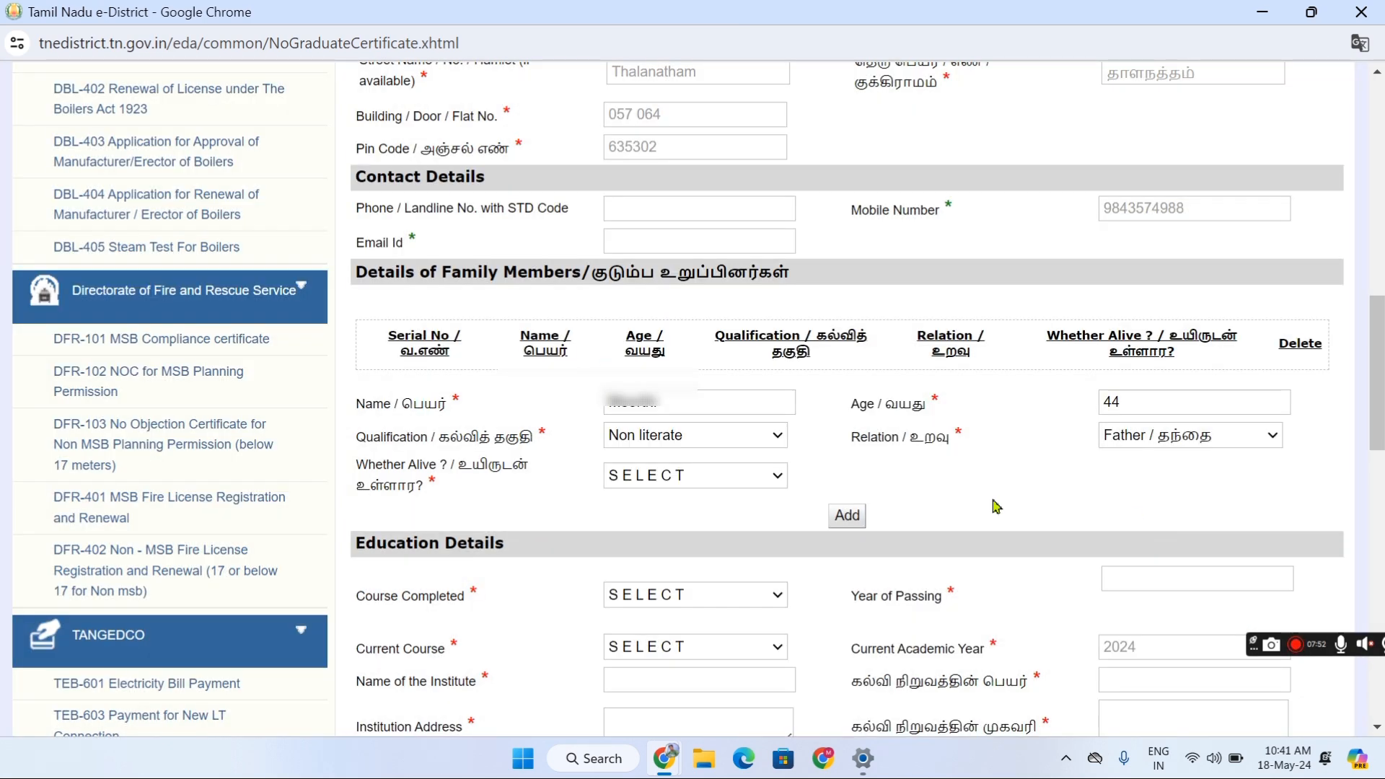
pyautogui.click(761, 487)
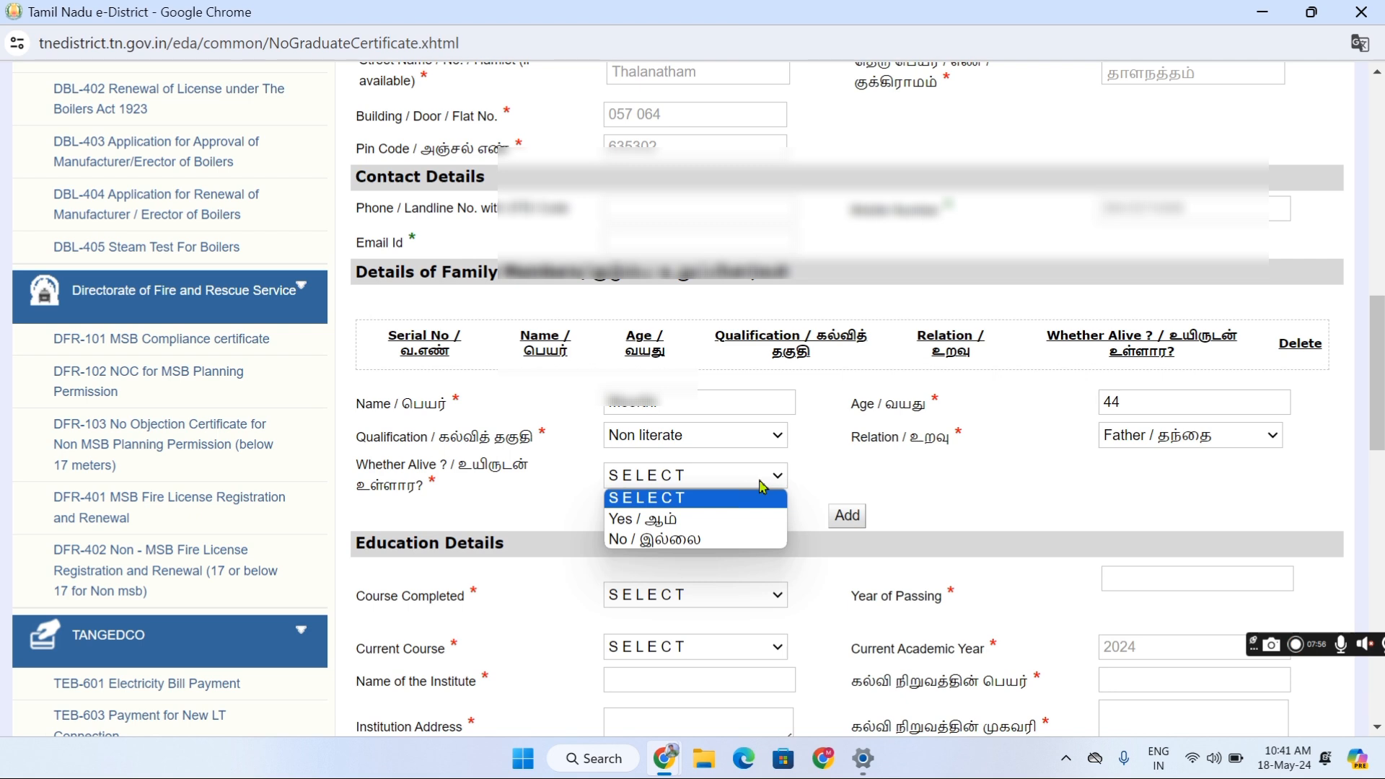
pyautogui.click(696, 519)
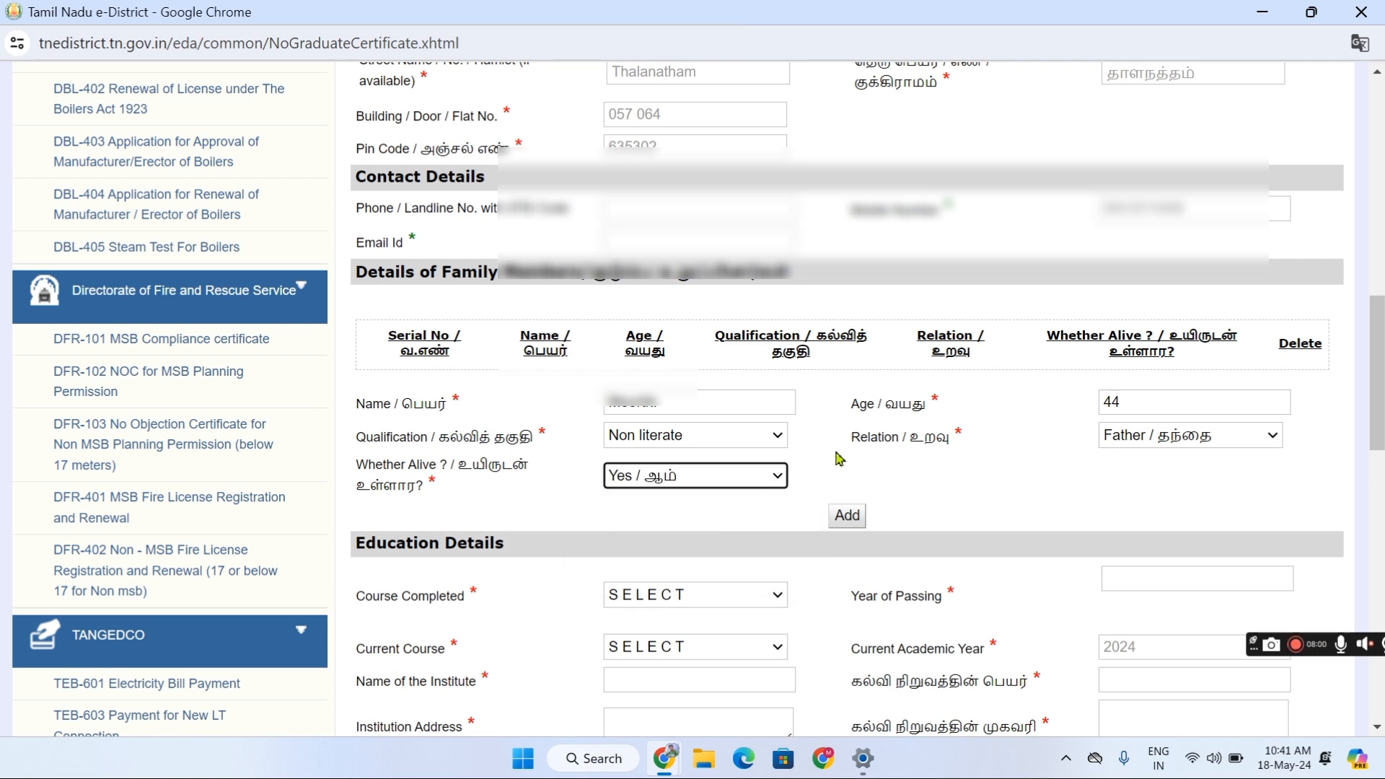
pyautogui.click(848, 517)
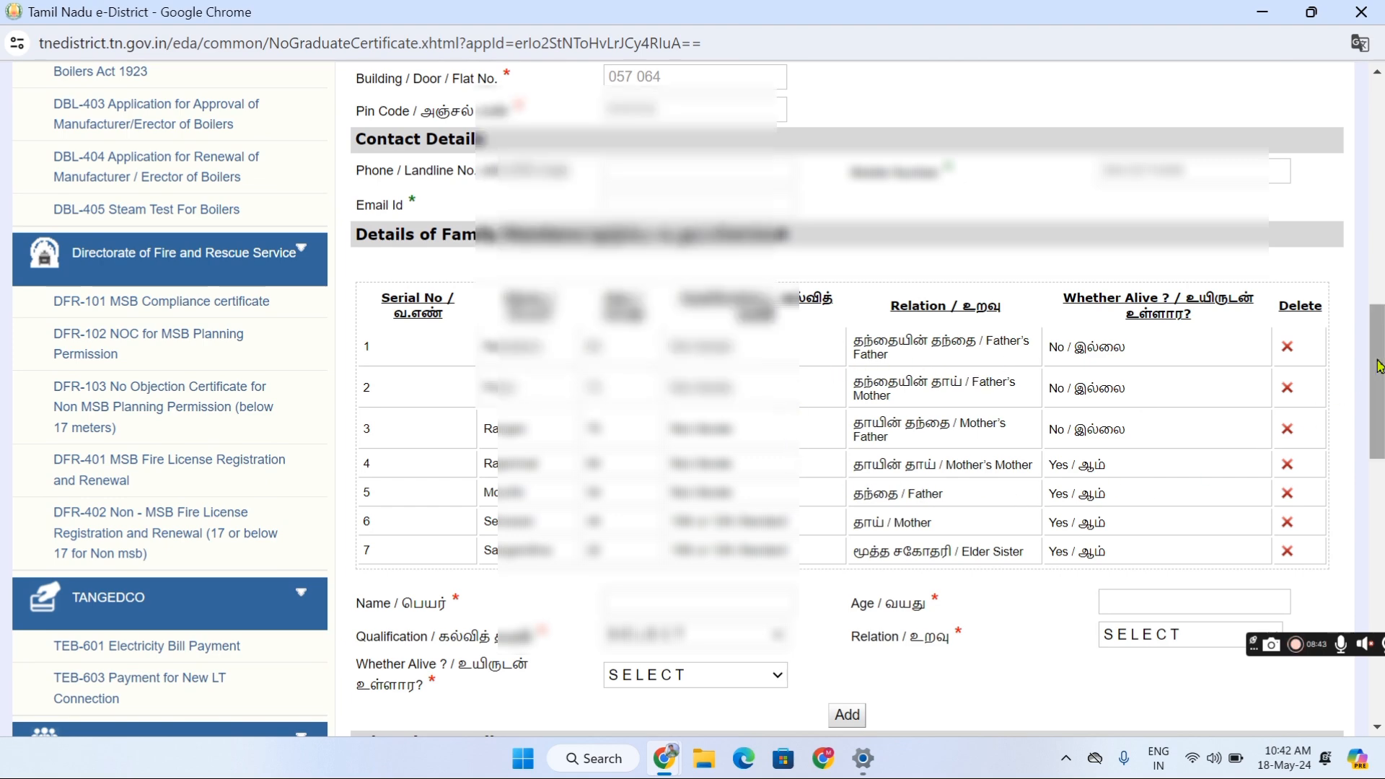
# Step: Keep Higher Secondary as course completed and Graduate as current course, checking the year of passing
pyautogui.scroll(-5, 1377, 365)
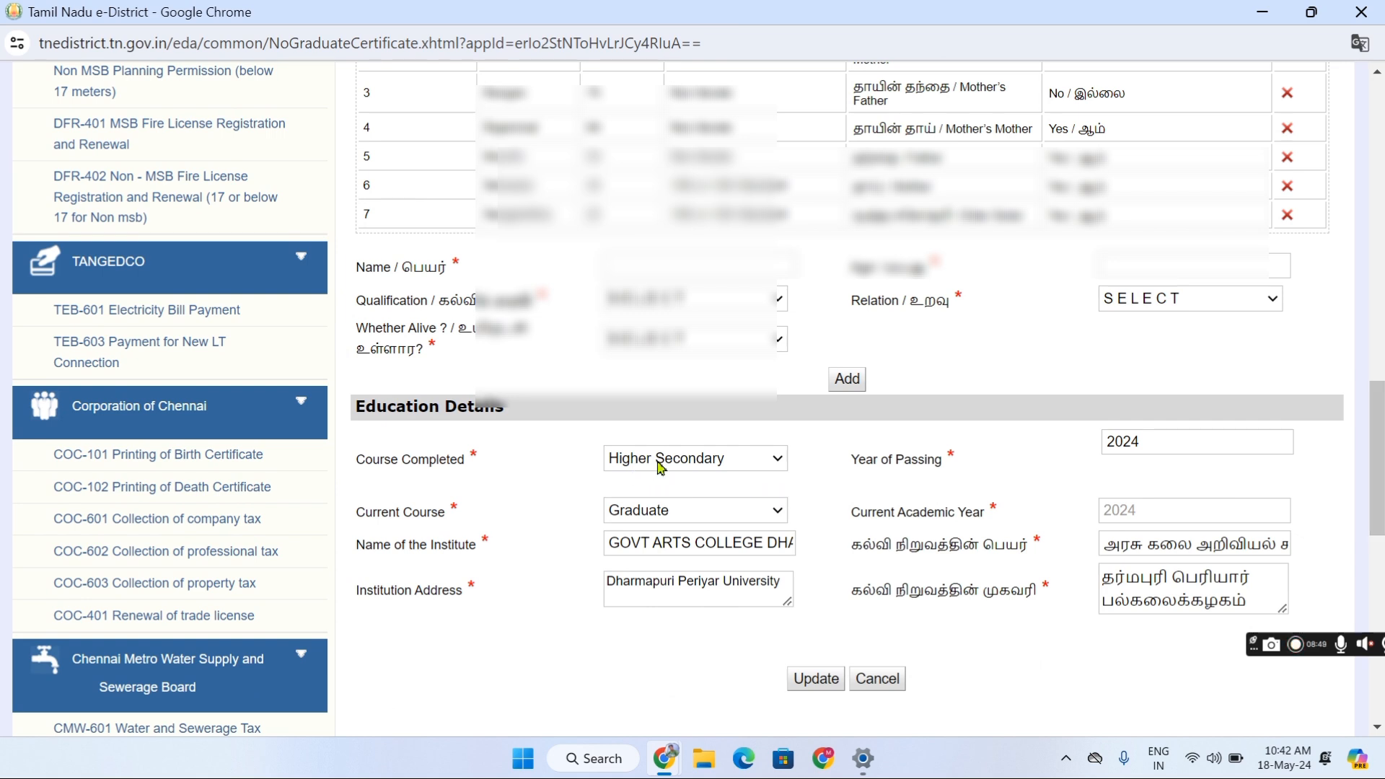
pyautogui.click(766, 465)
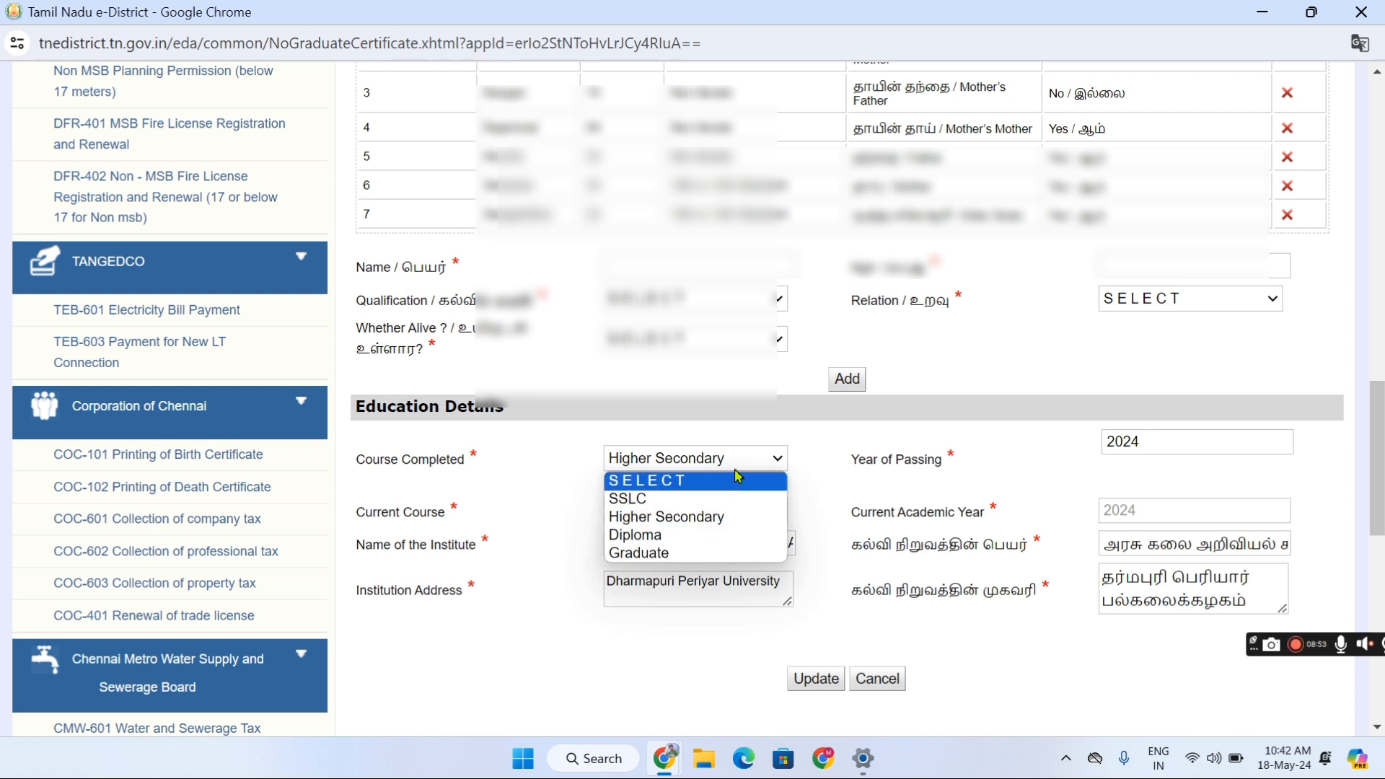
pyautogui.click(741, 465)
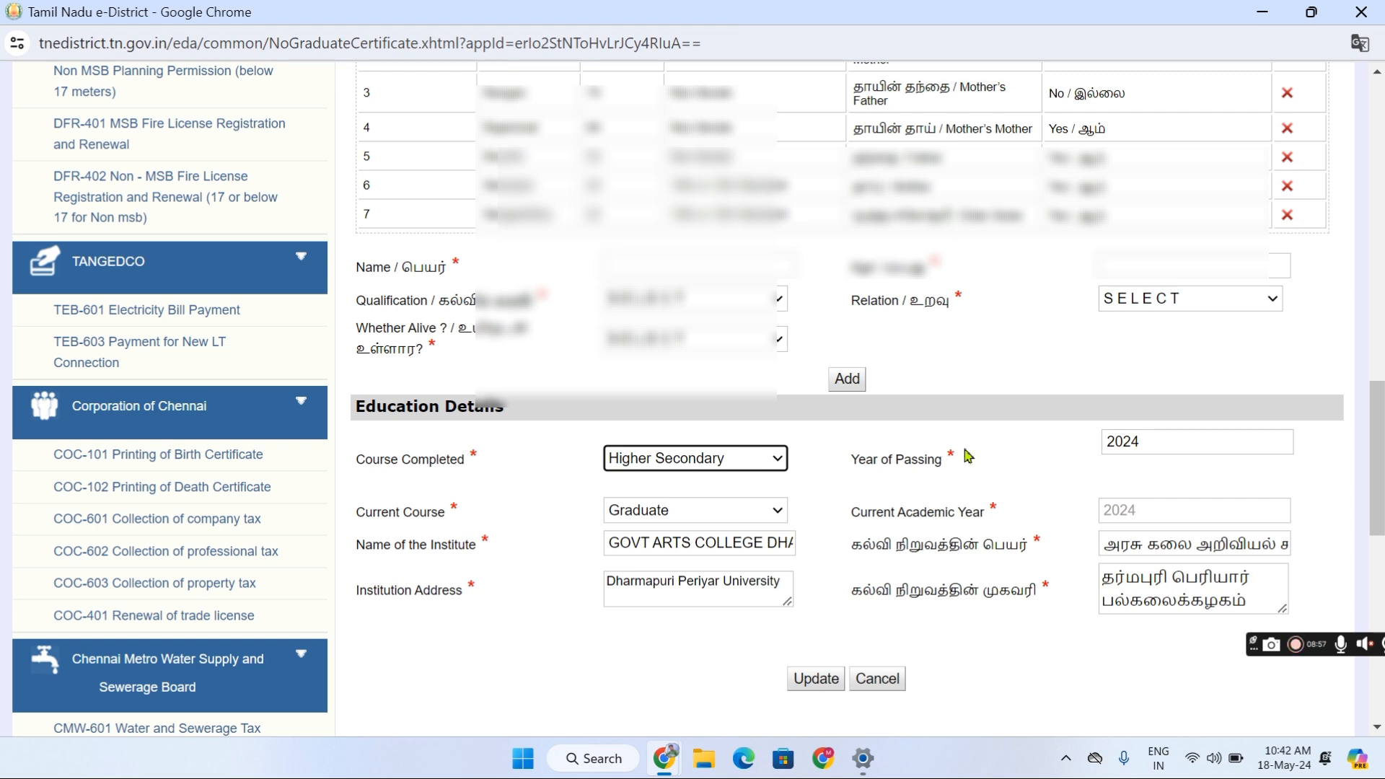
pyautogui.click(1159, 443)
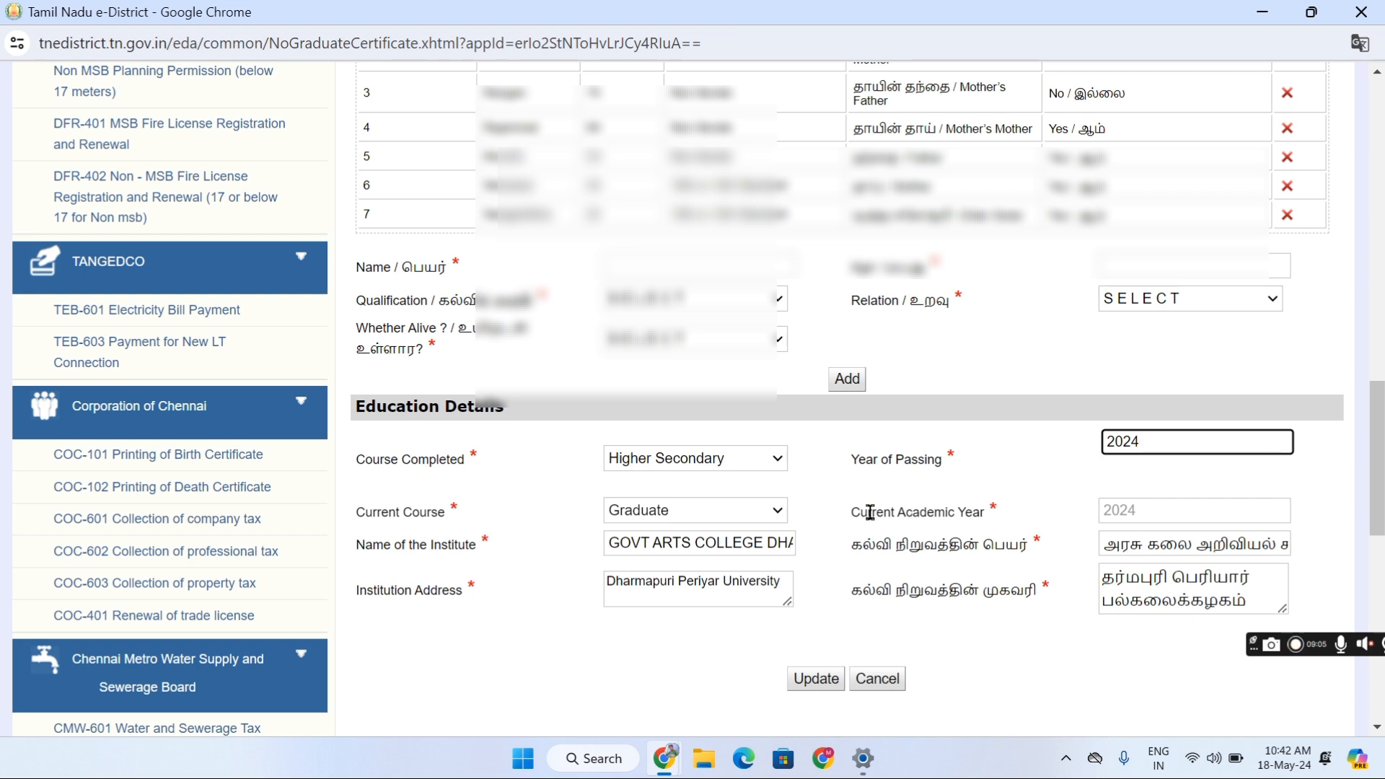
pyautogui.click(750, 516)
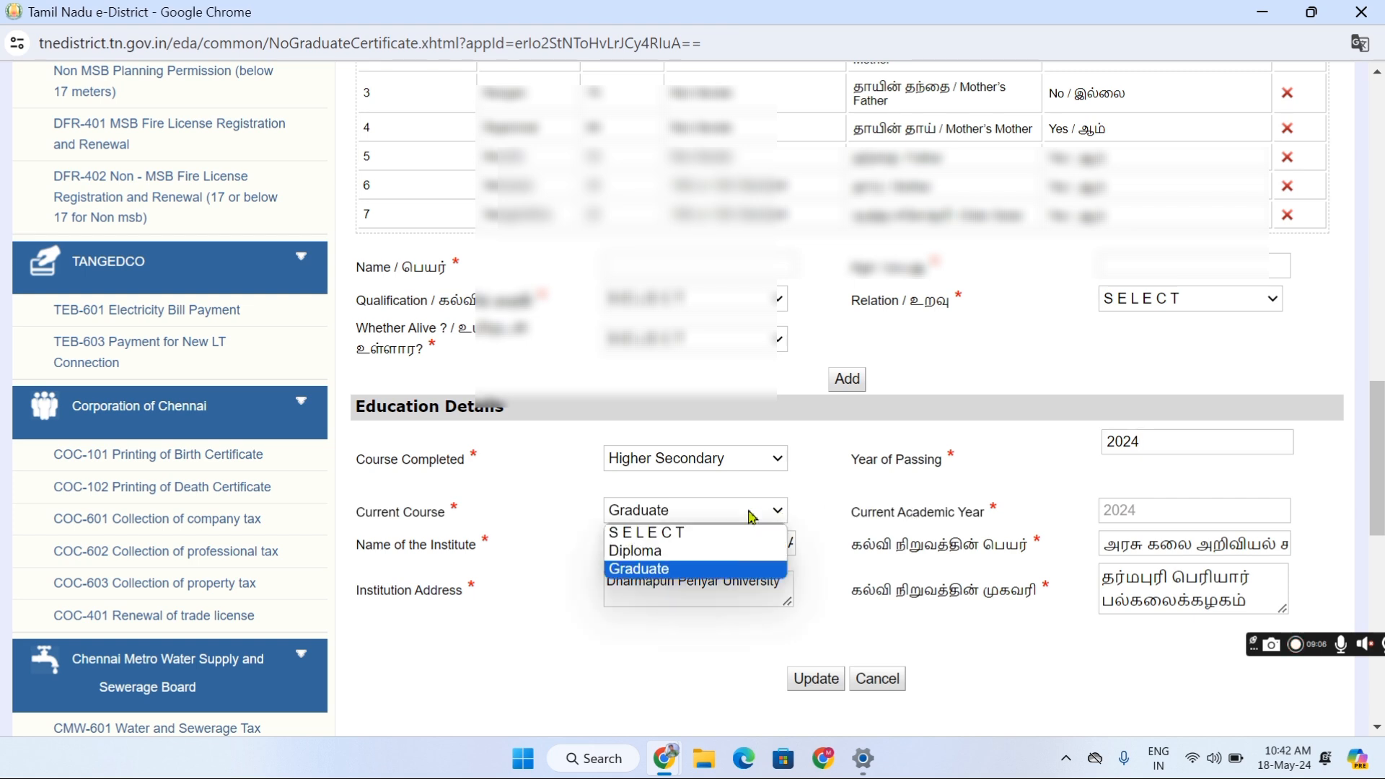
pyautogui.click(689, 570)
# Step: Complete the institute name as GOVT ARTS COLLEGE DHARMAPURI, check both addresses, and save
pyautogui.click(723, 549)
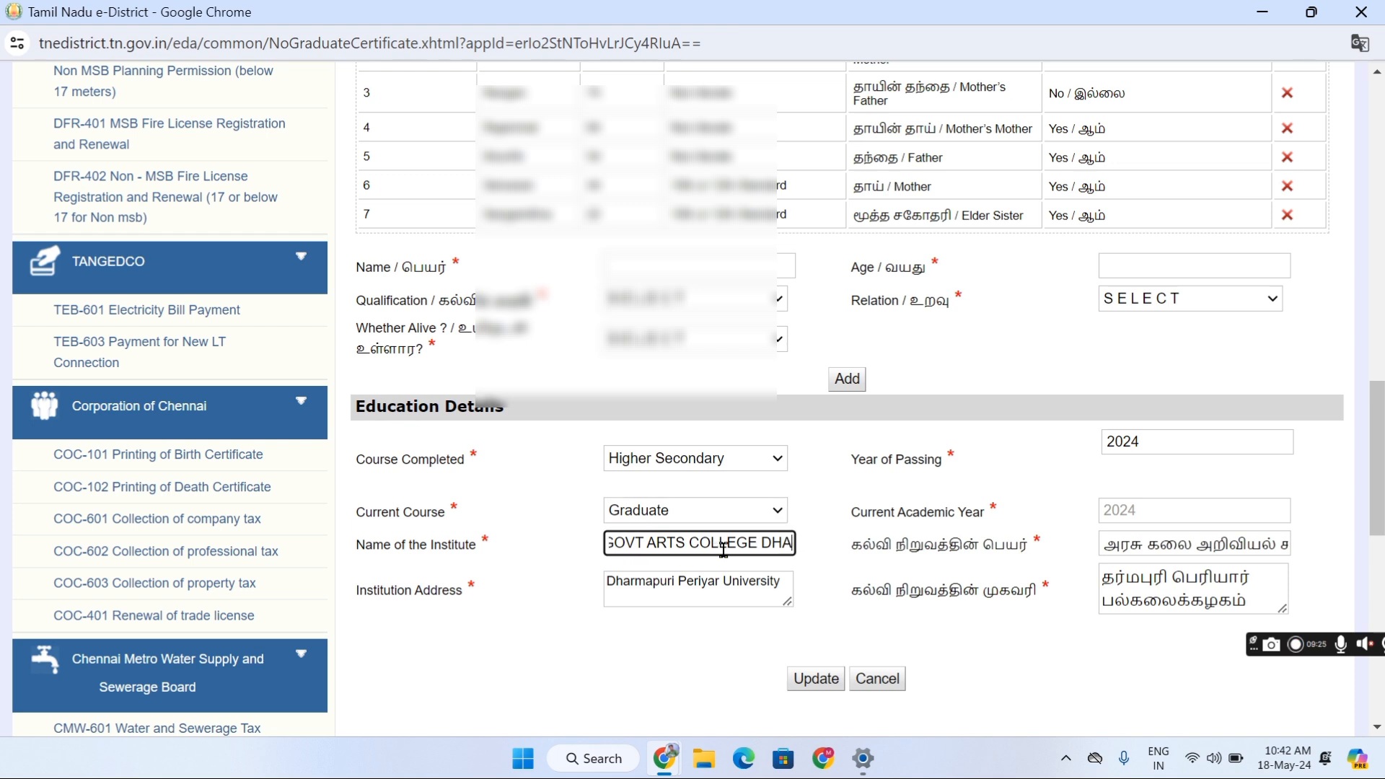
pyautogui.write('RMAPURI')
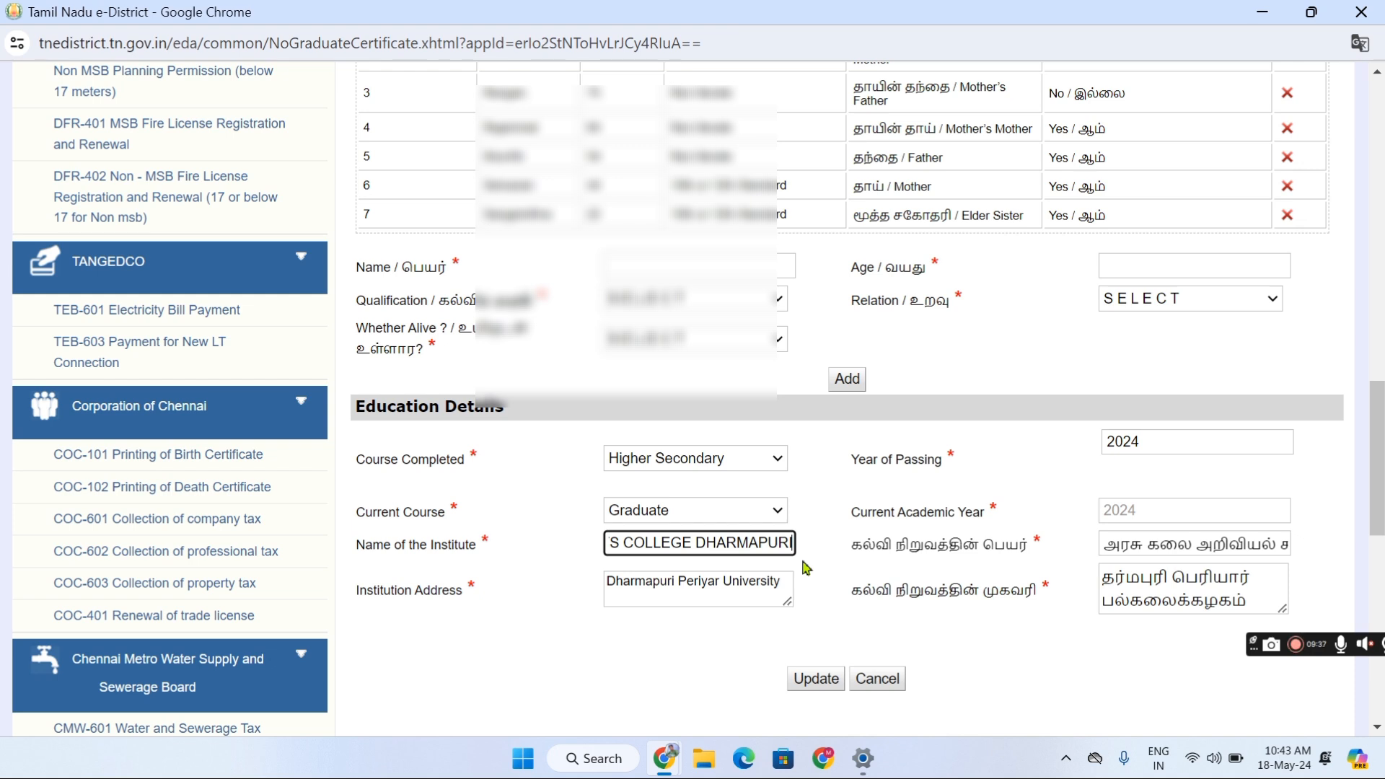
pyautogui.click(724, 594)
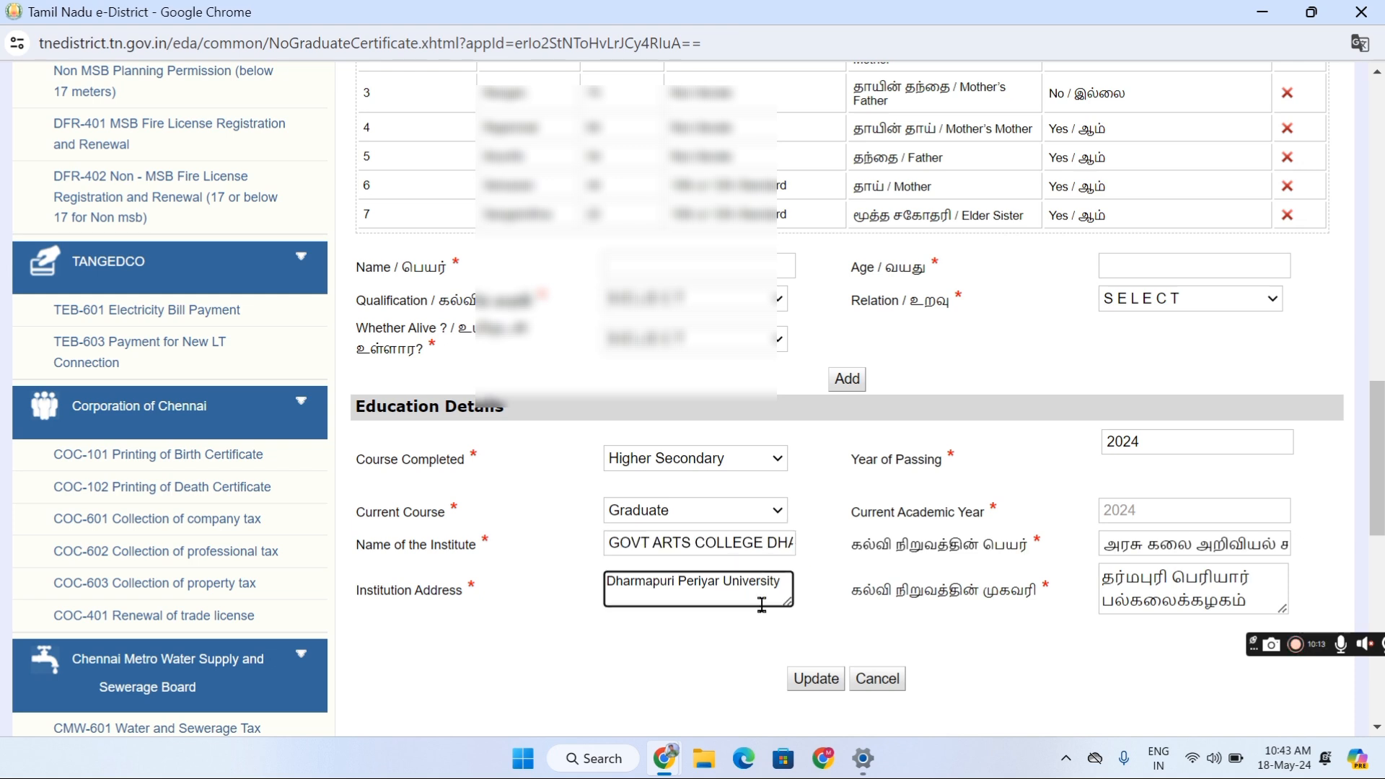
pyautogui.click(1129, 588)
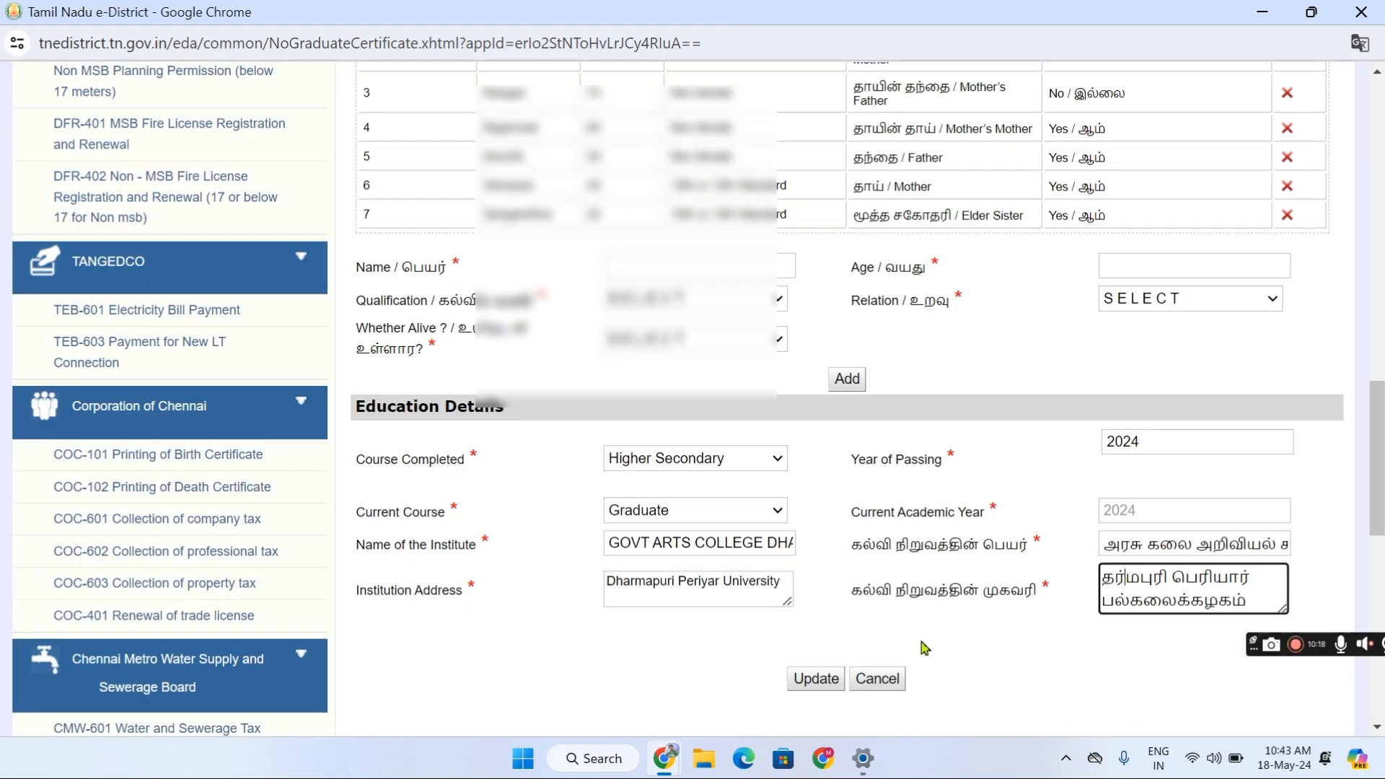
pyautogui.click(805, 680)
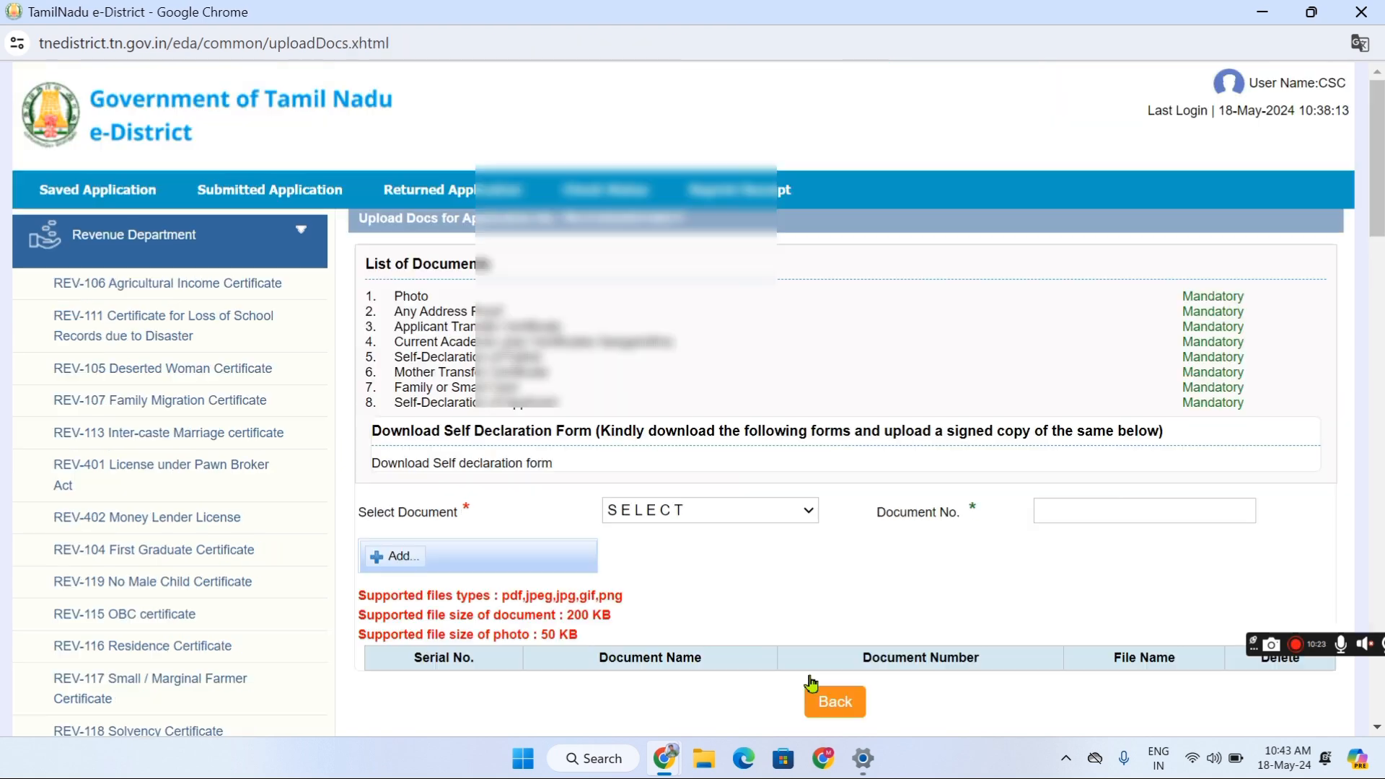
# Step: Upload the applicant's photo as the Photo document with Document No. 1
pyautogui.click(690, 516)
pyautogui.click(635, 548)
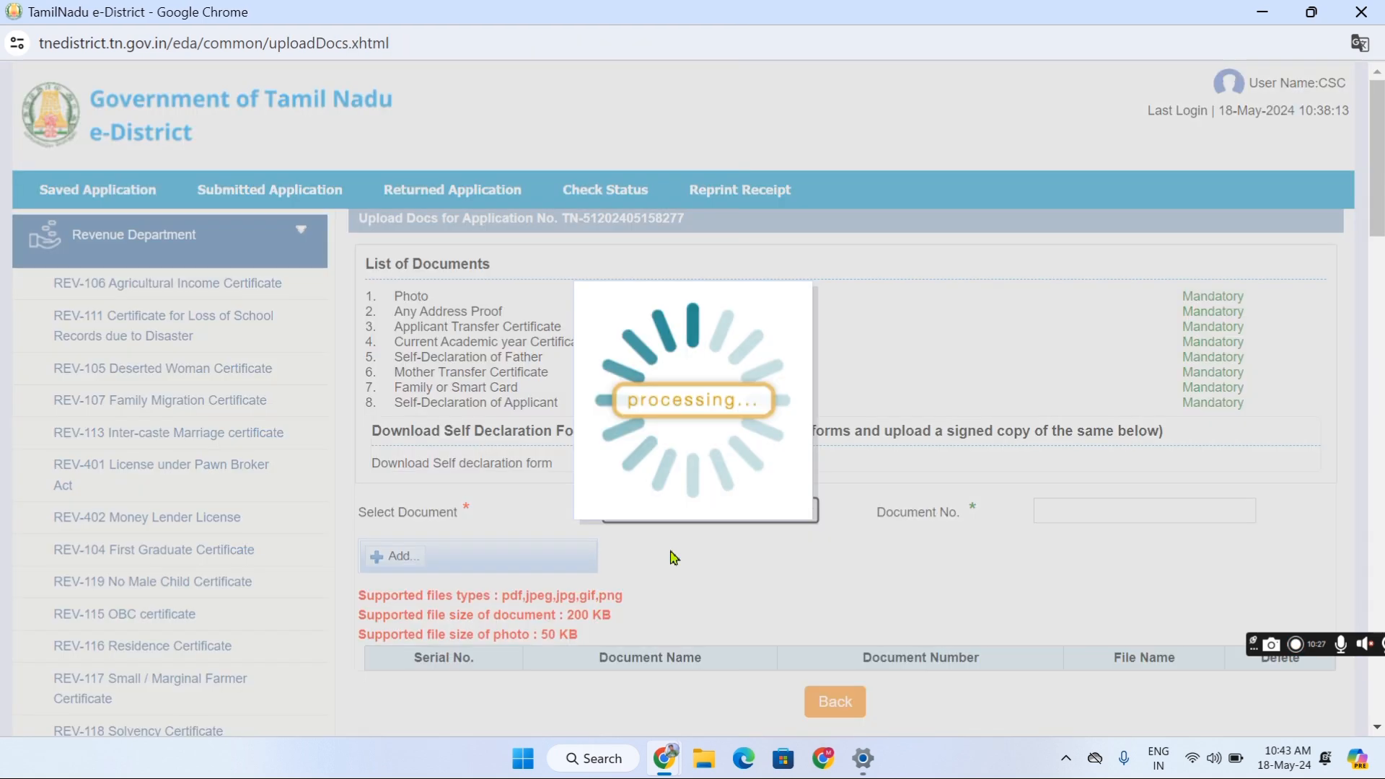
pyautogui.click(1071, 515)
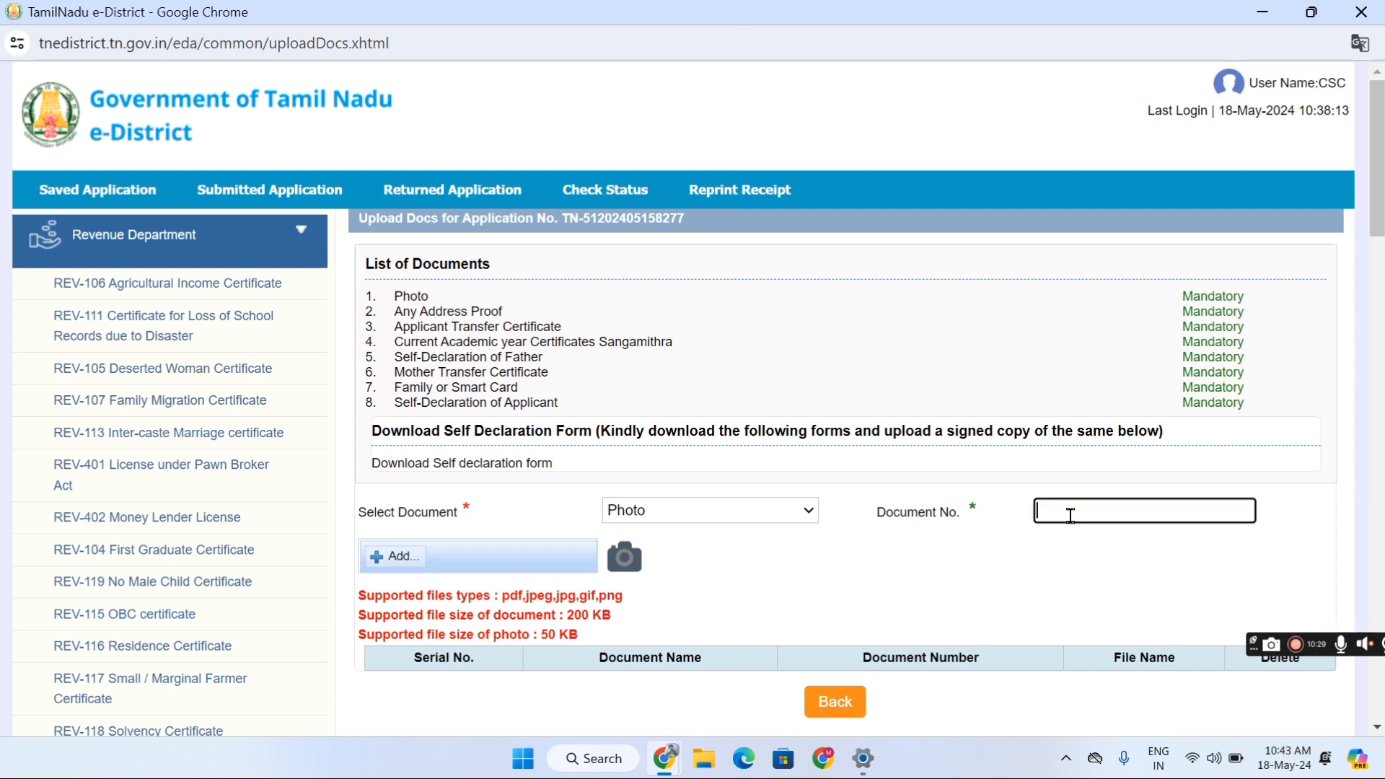
pyautogui.write('1')
pyautogui.click(392, 560)
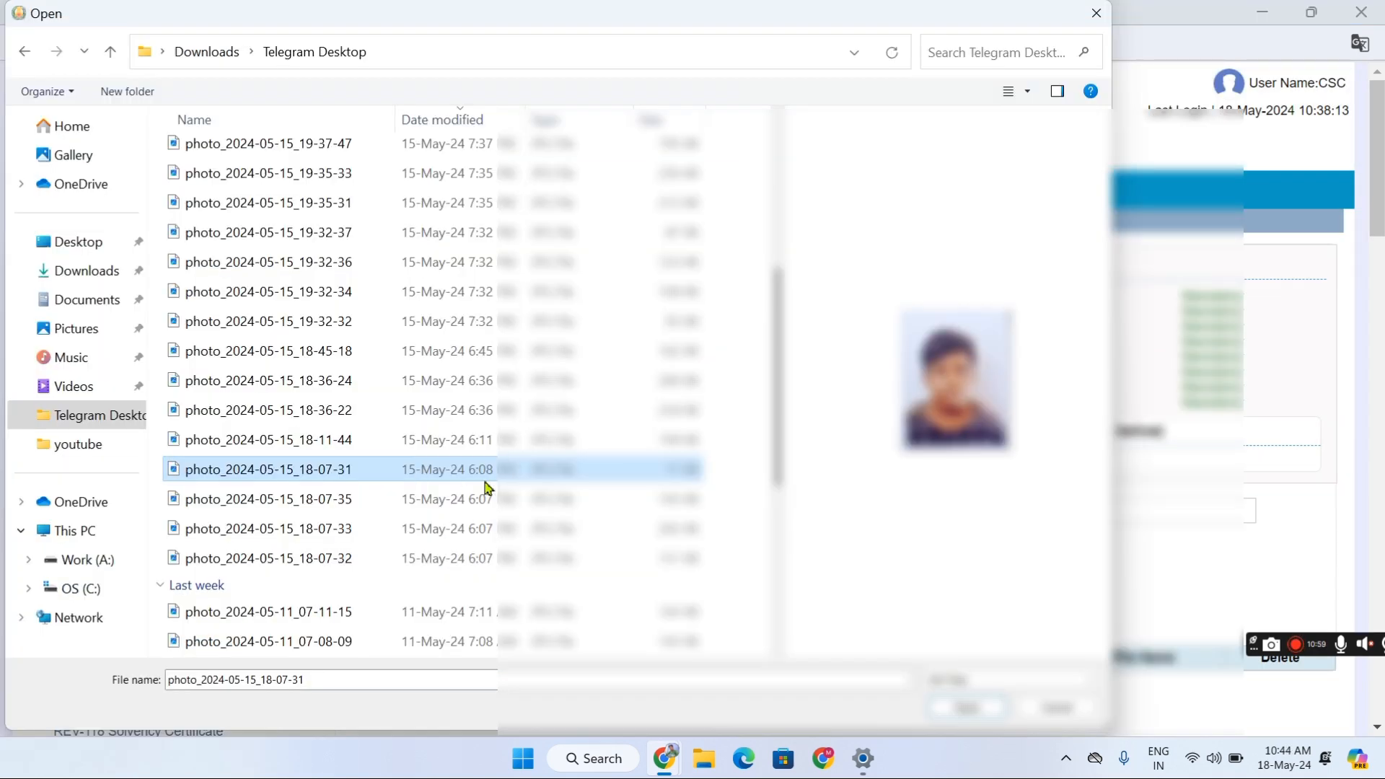
pyautogui.click(967, 707)
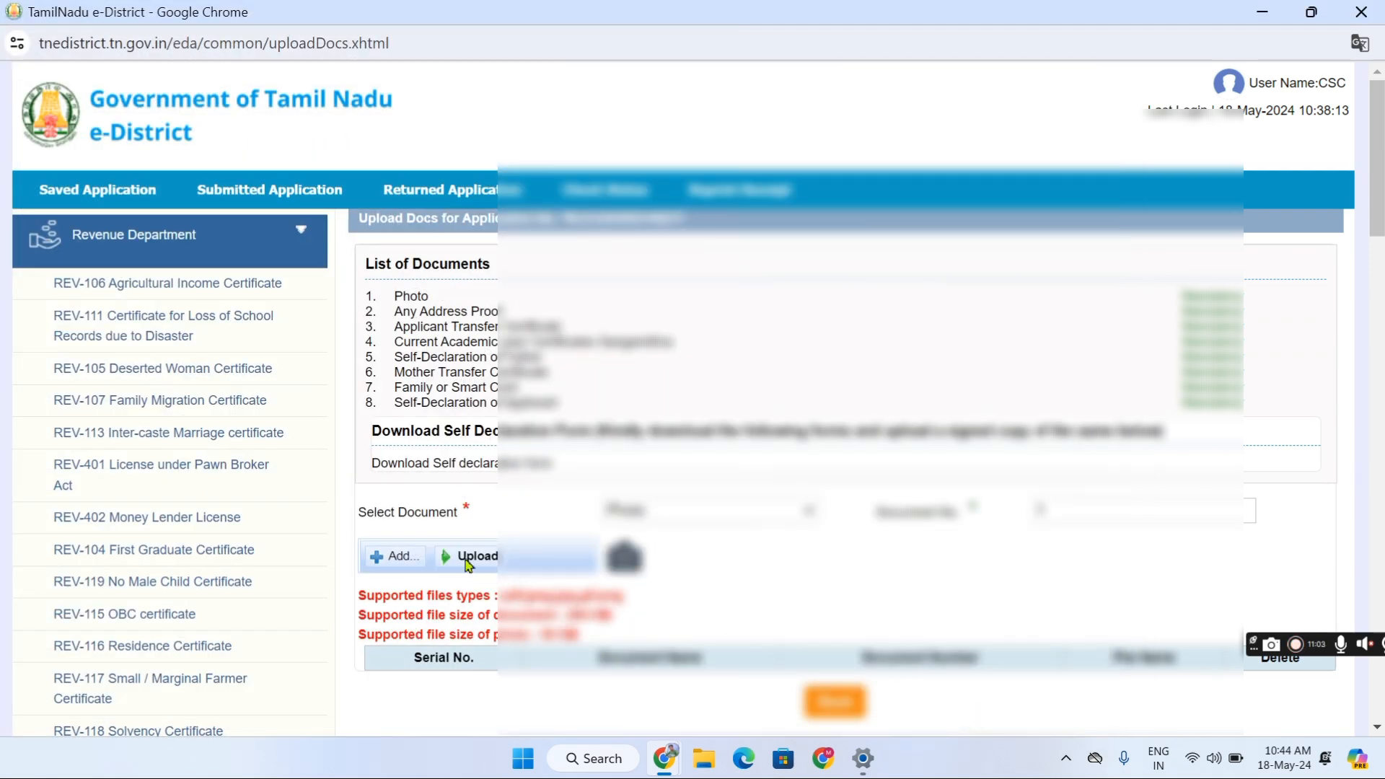
pyautogui.click(467, 561)
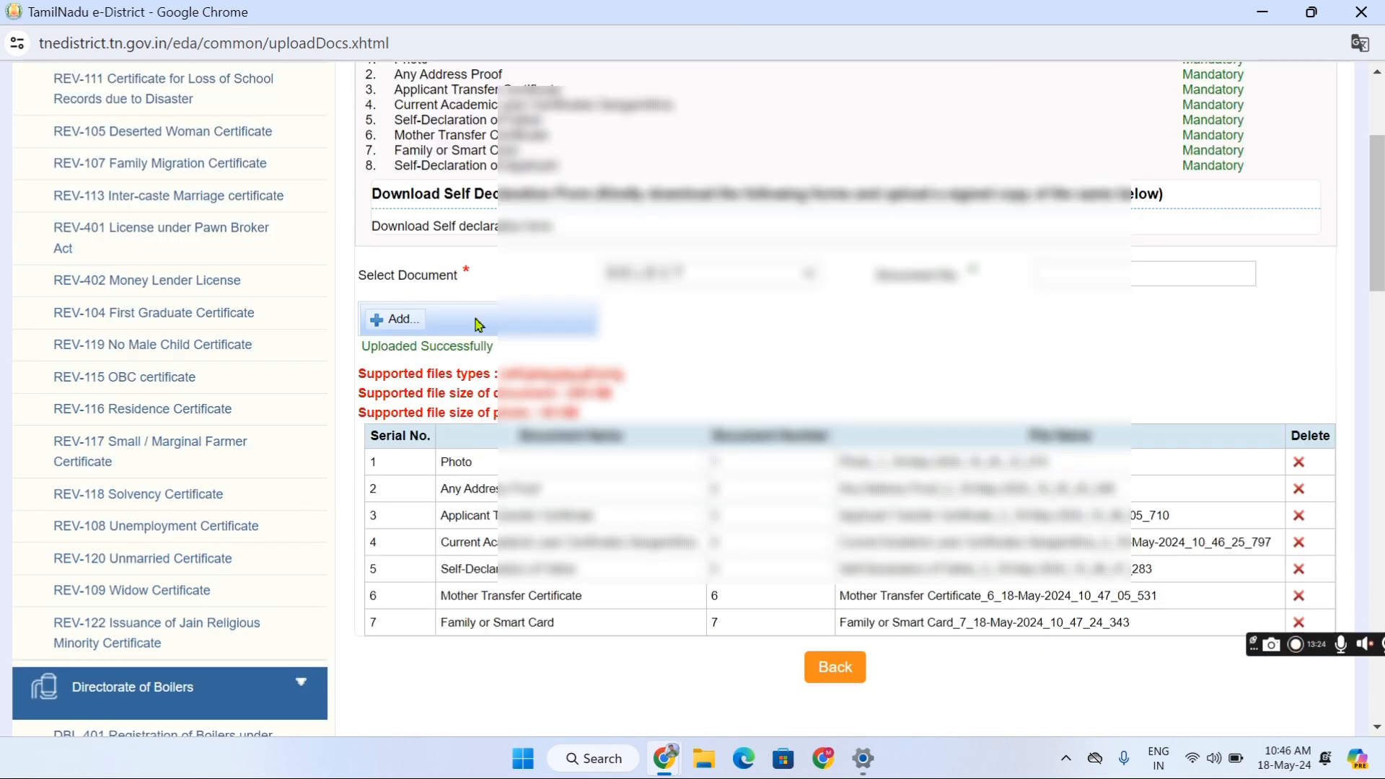
# Step: Open the document type list to upload the Self-Declaration of Applicant
pyautogui.click(644, 279)
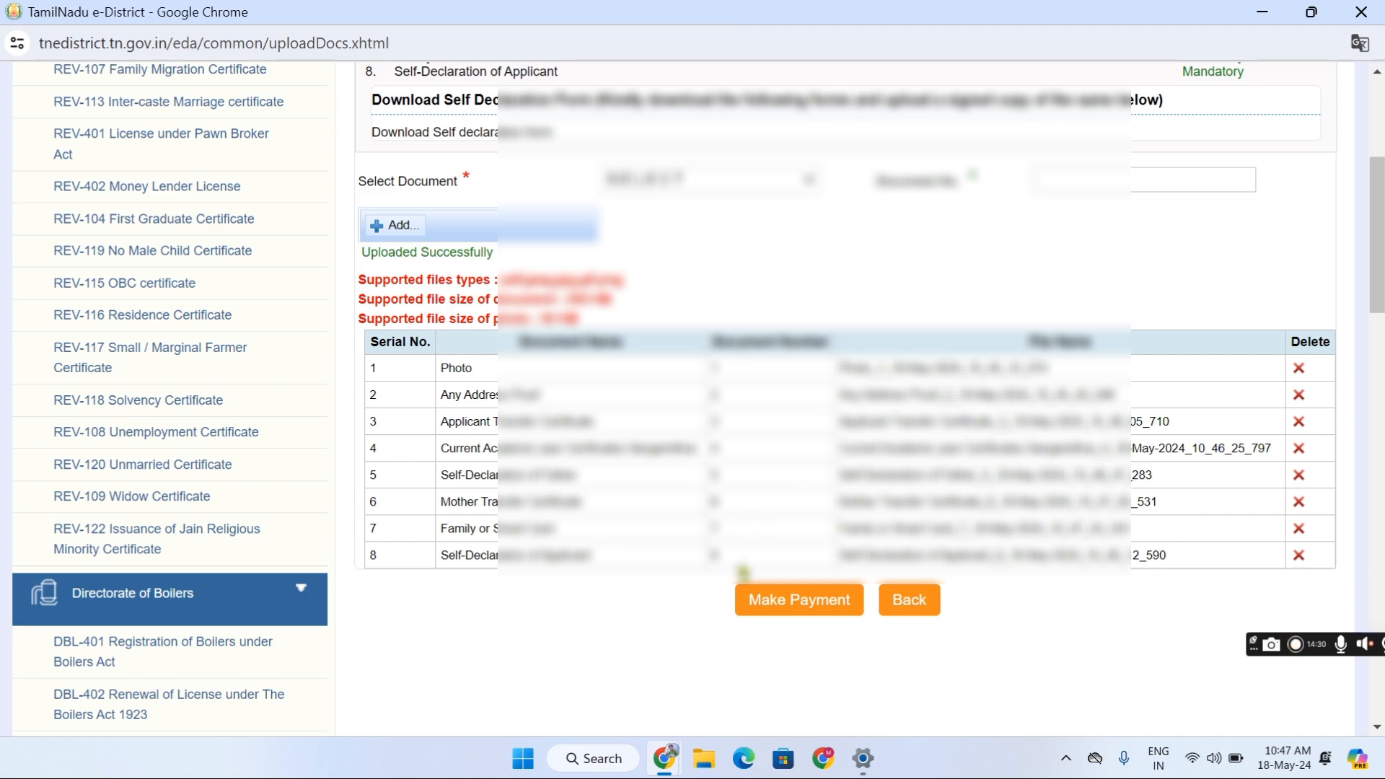
# Step: Proceed to pay the application fee with Make Payment
pyautogui.click(767, 605)
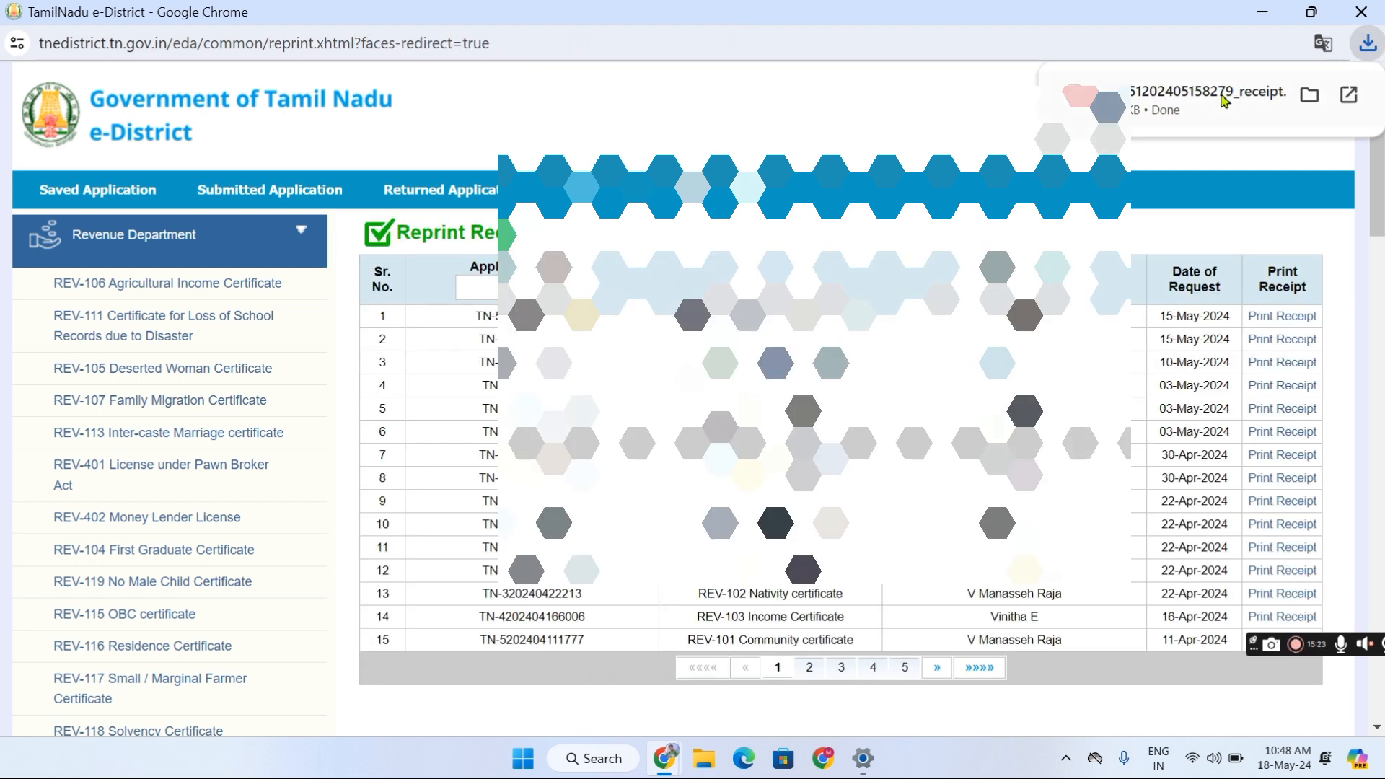
# Step: Open the downloaded receipt PDF and review the one-page 60.00 fee receipt
pyautogui.click(1224, 102)
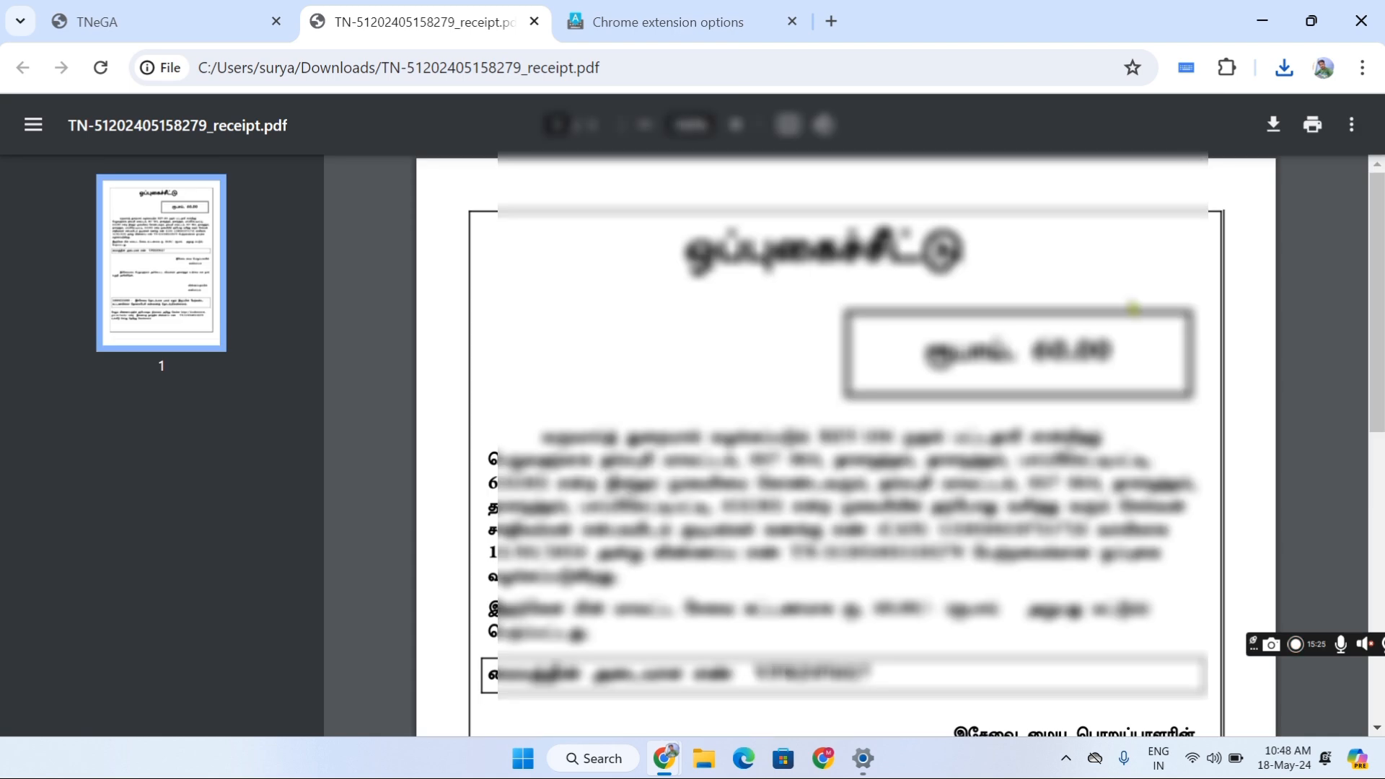
pyautogui.scroll(-8, 1281, 212)
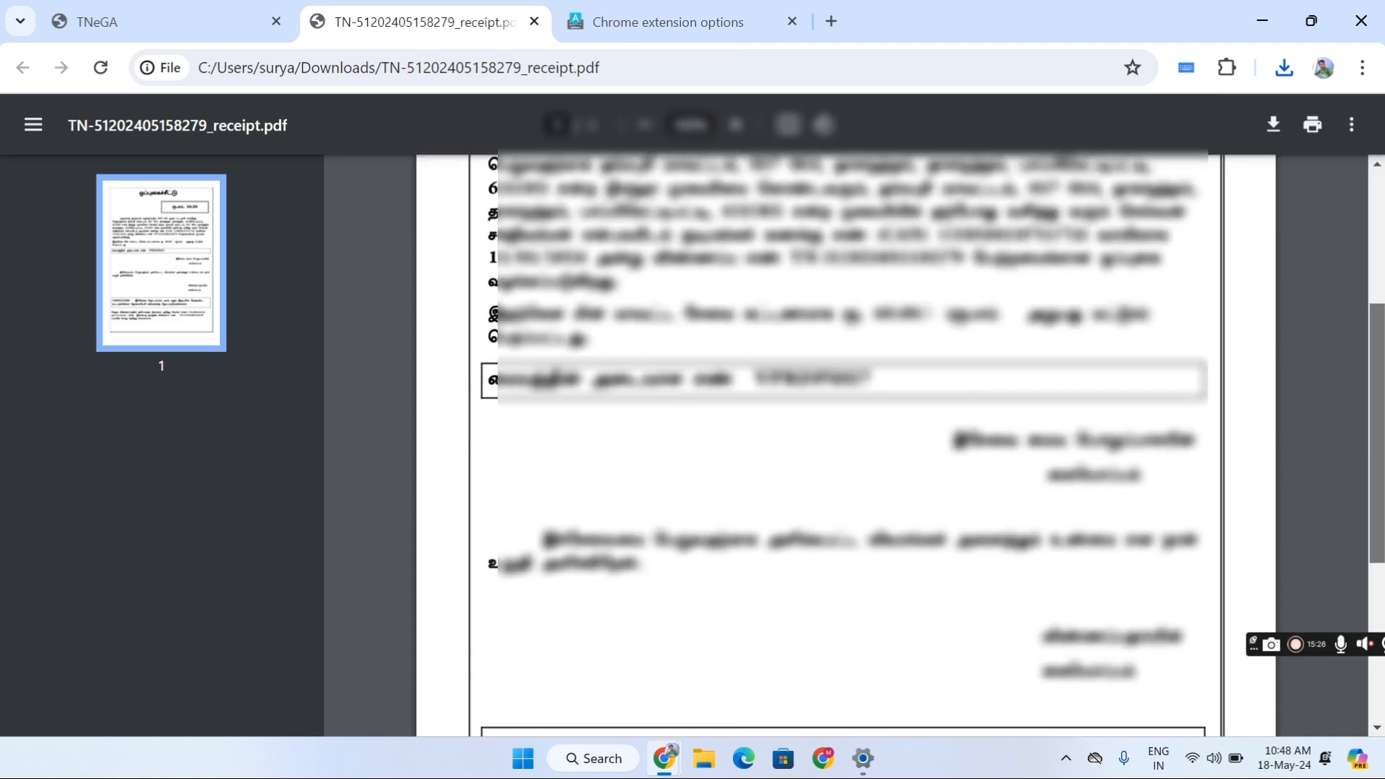
pyautogui.scroll(10, 1280, 213)
pyautogui.scroll(-4, 1281, 213)
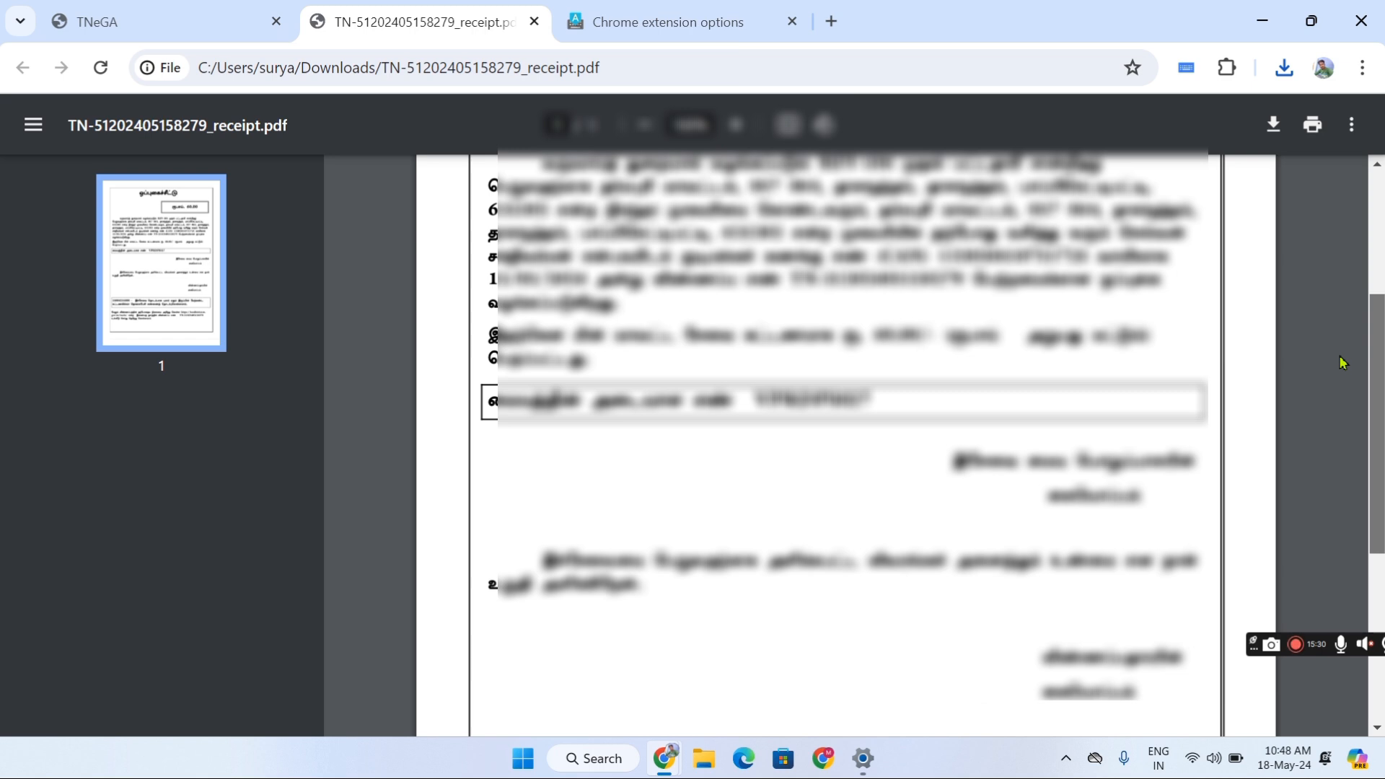
pyautogui.scroll(-1, 1343, 363)
pyautogui.scroll(3, 1326, 340)
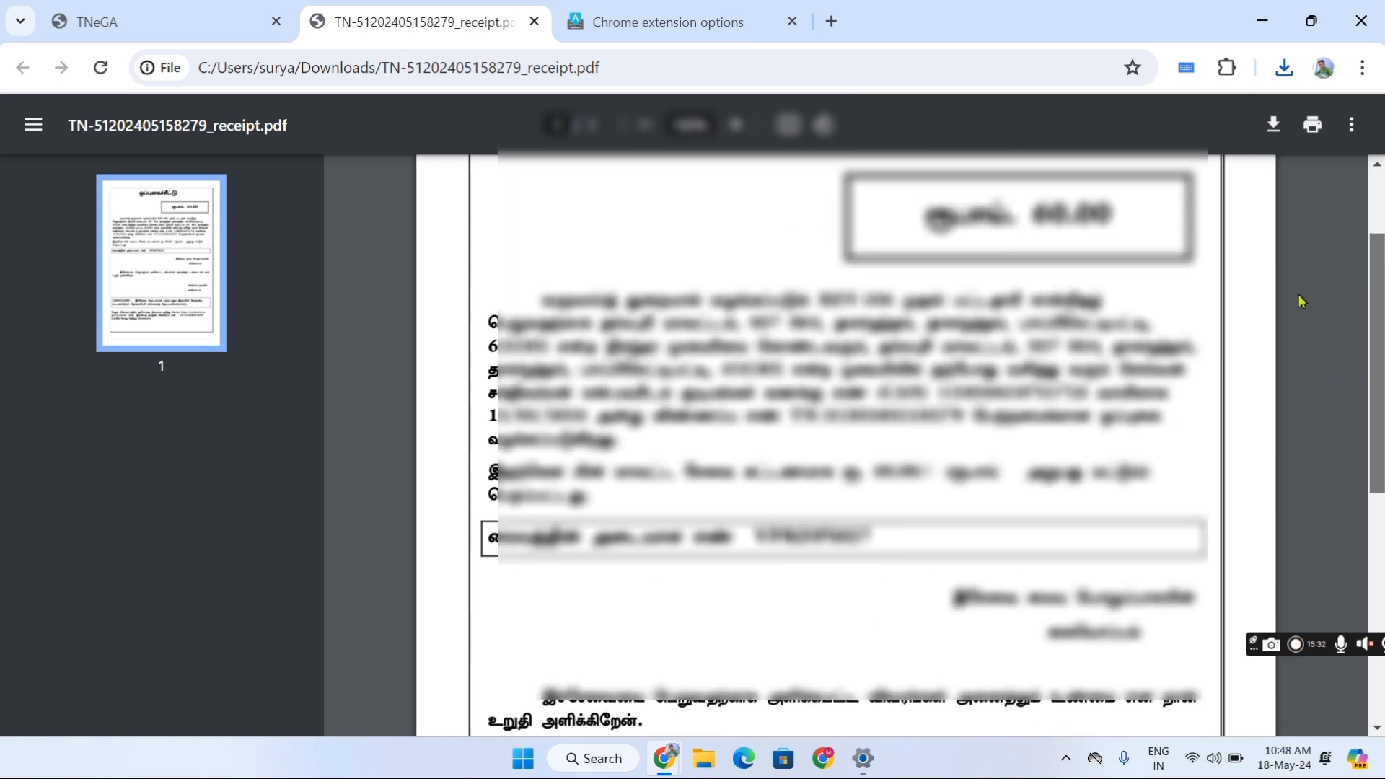
pyautogui.scroll(1, 1298, 296)
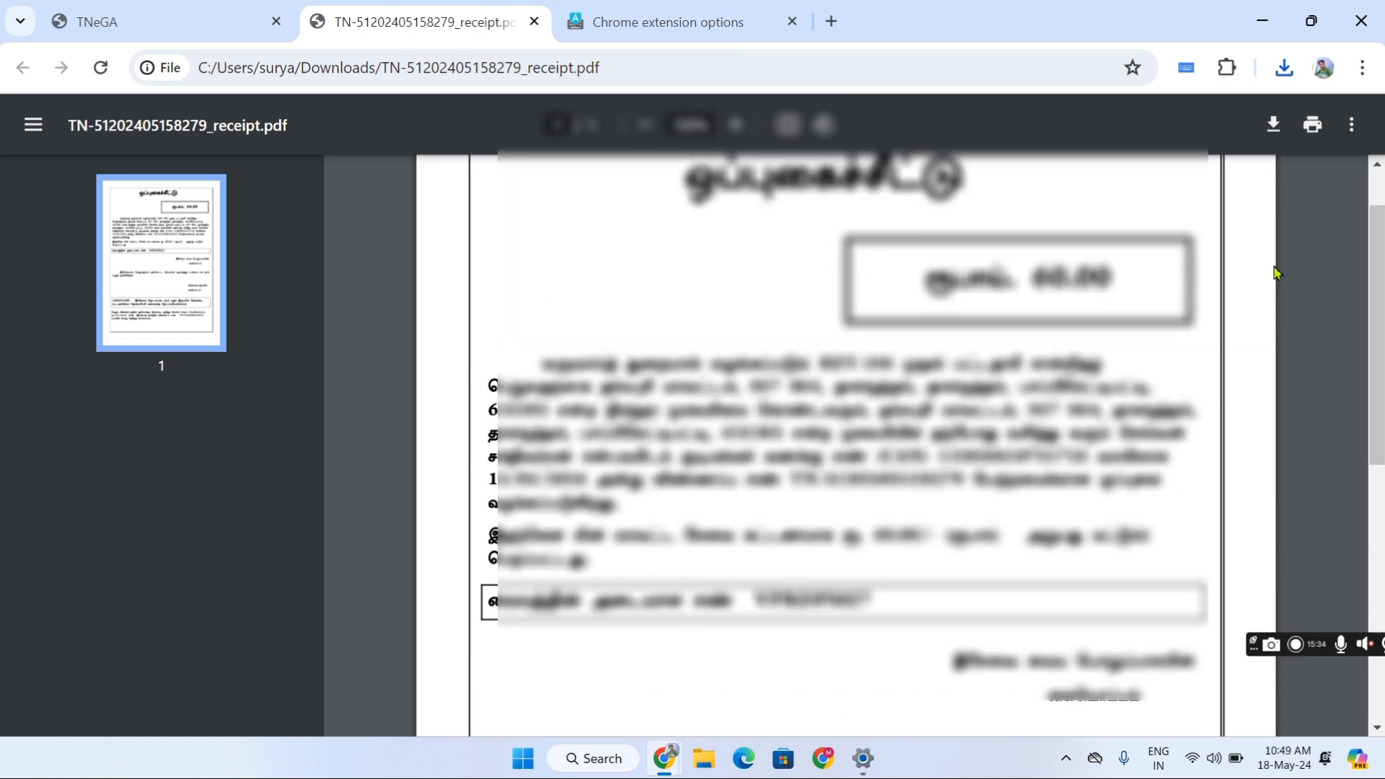